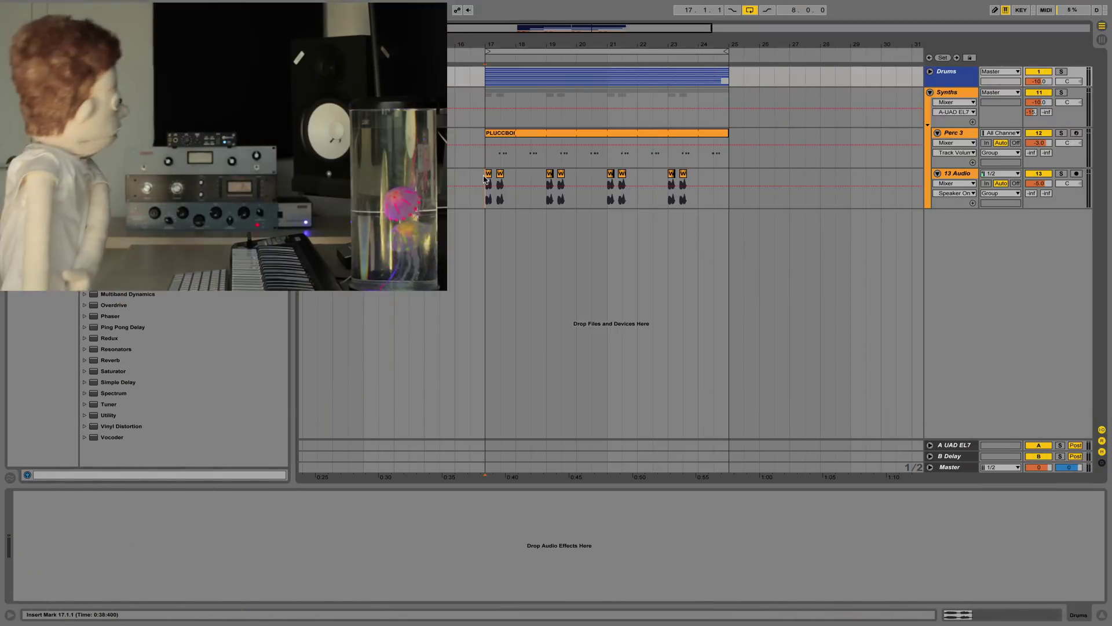
# Add a Compressor after the OTT VOCAL device on the 13 Audio track and expand its sidechain section
pyautogui.click(485, 179)
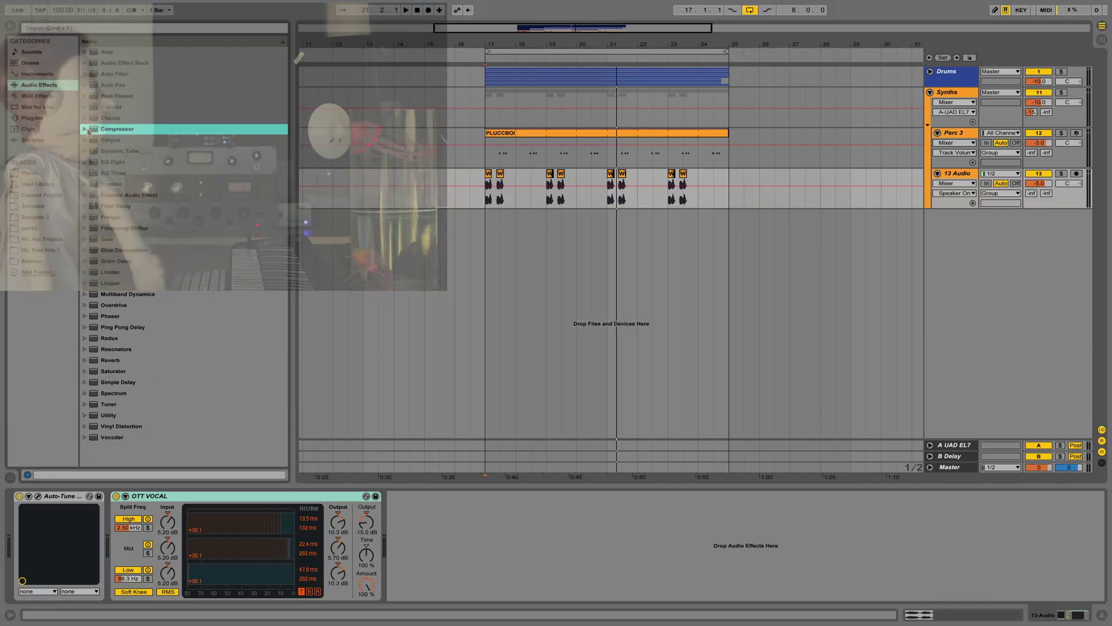
pyautogui.doubleClick(99, 130)
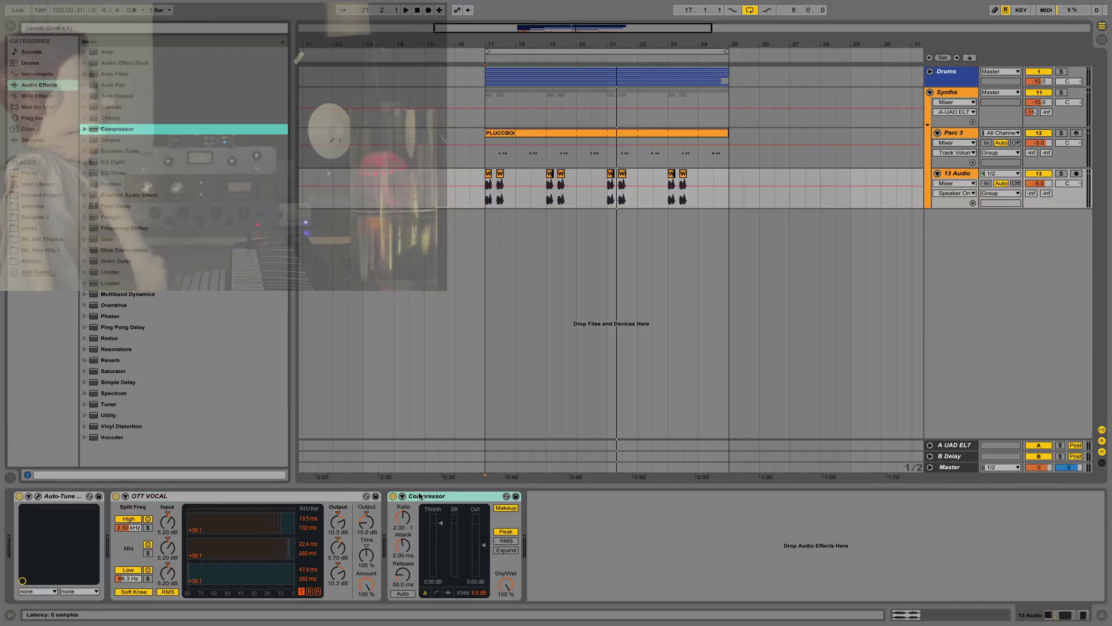
pyautogui.click(401, 496)
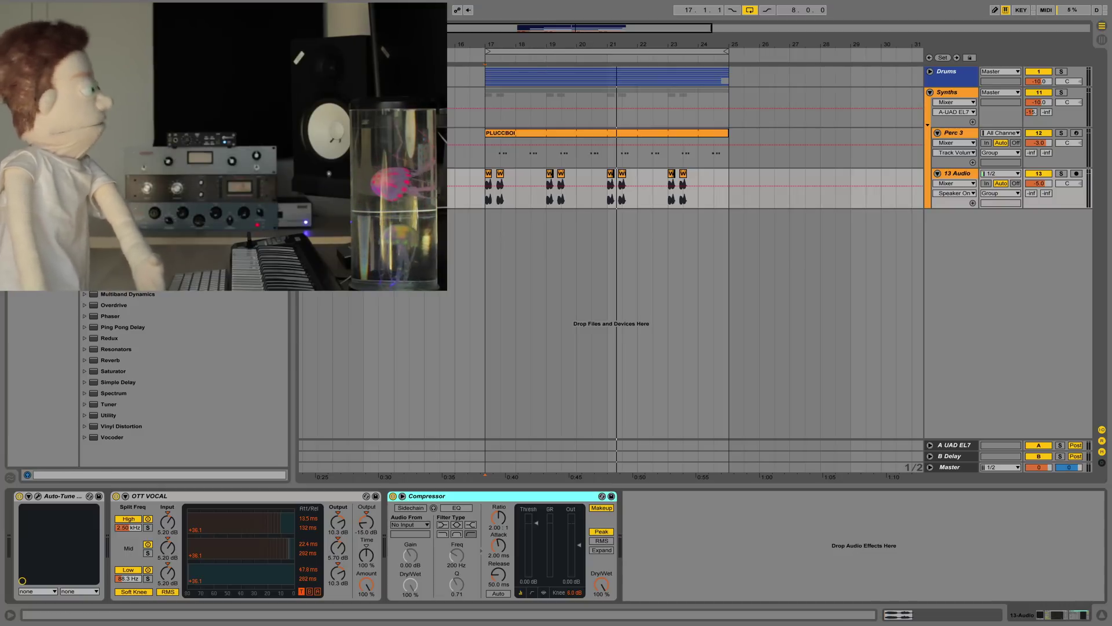
pyautogui.click(402, 496)
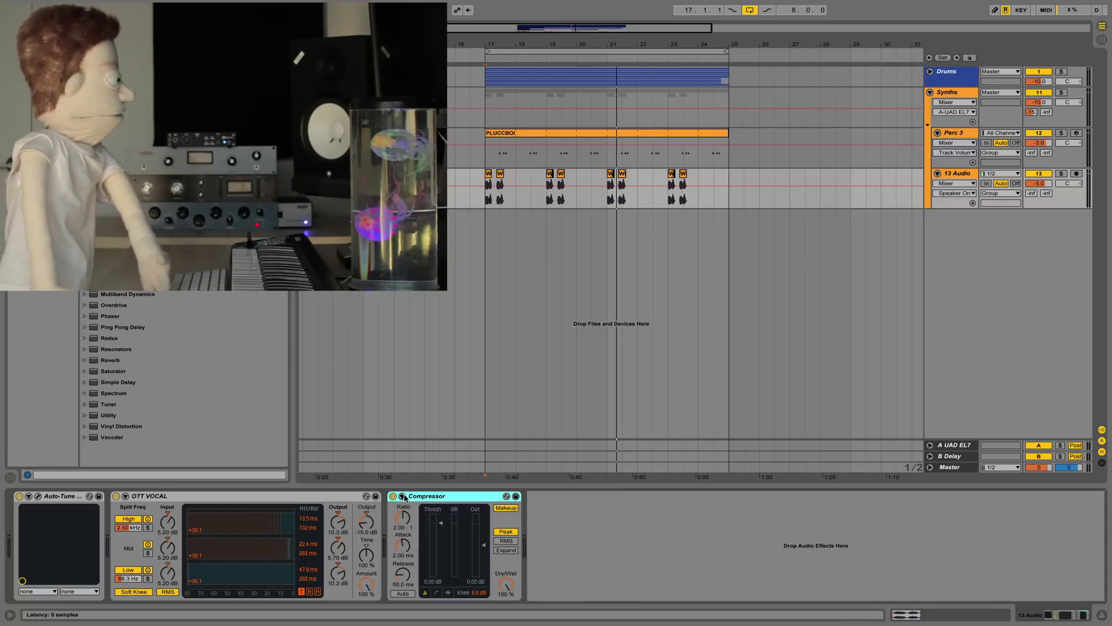
pyautogui.click(403, 496)
# Enable the Compressor's sidechain and set its audio source to Kick
pyautogui.click(409, 507)
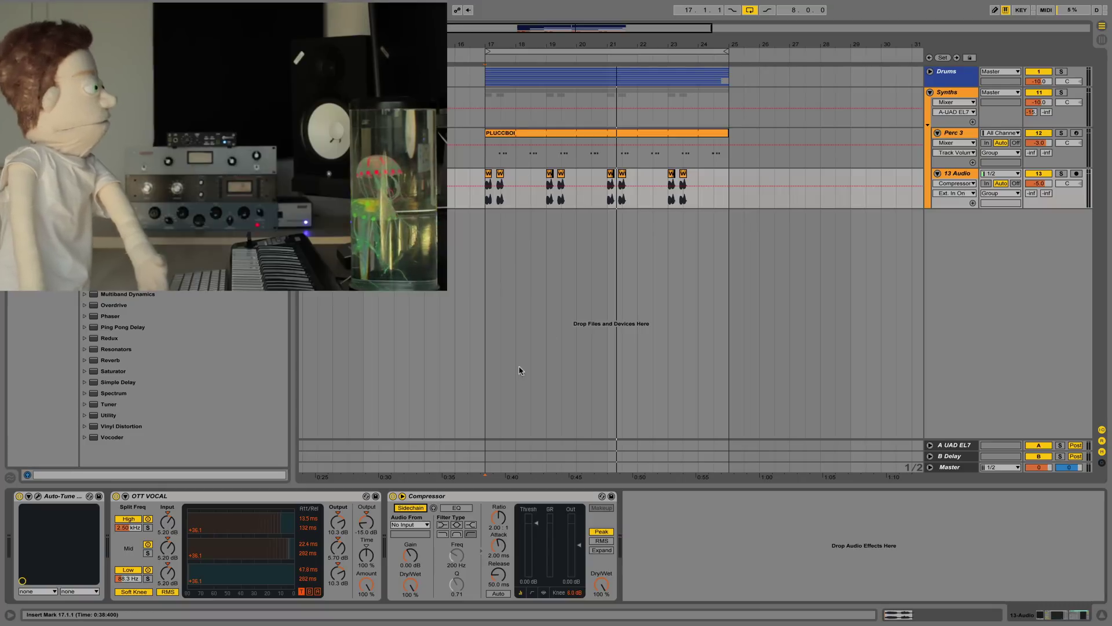
pyautogui.click(421, 524)
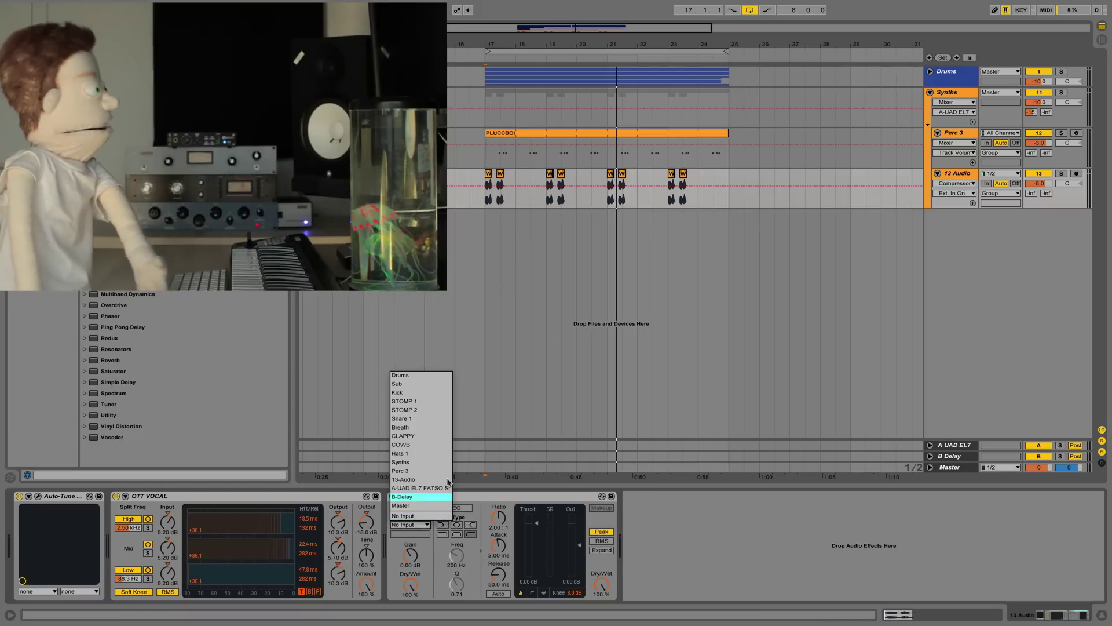
pyautogui.click(411, 392)
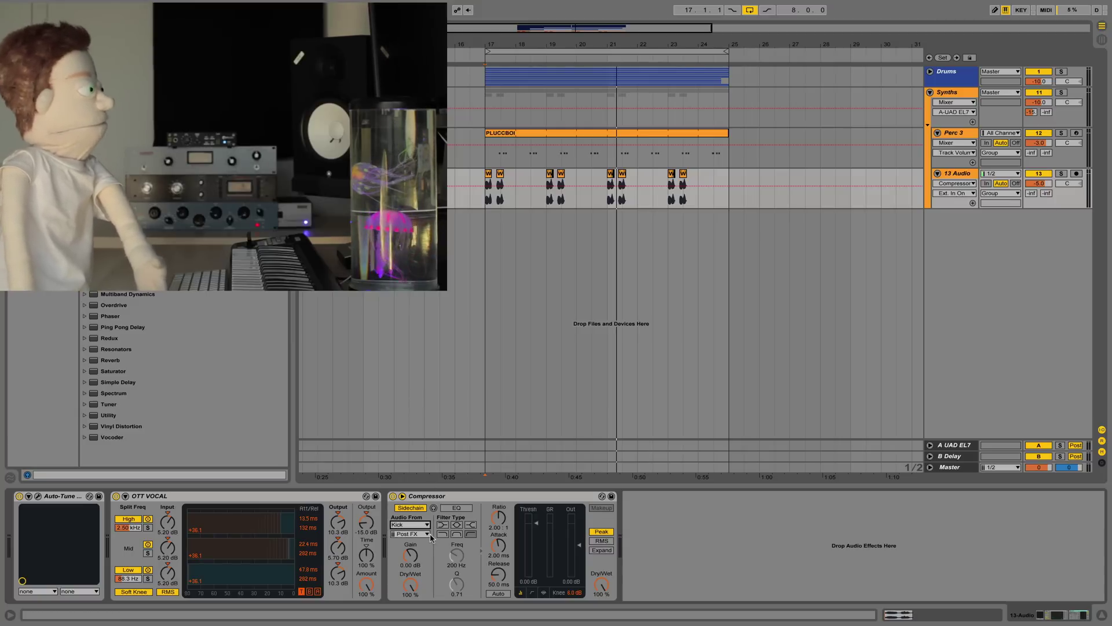
# Lower the Compressor's threshold to -inf dB during playback and replay the loop from 17.1.1 to hear the ducking
pyautogui.press('space')
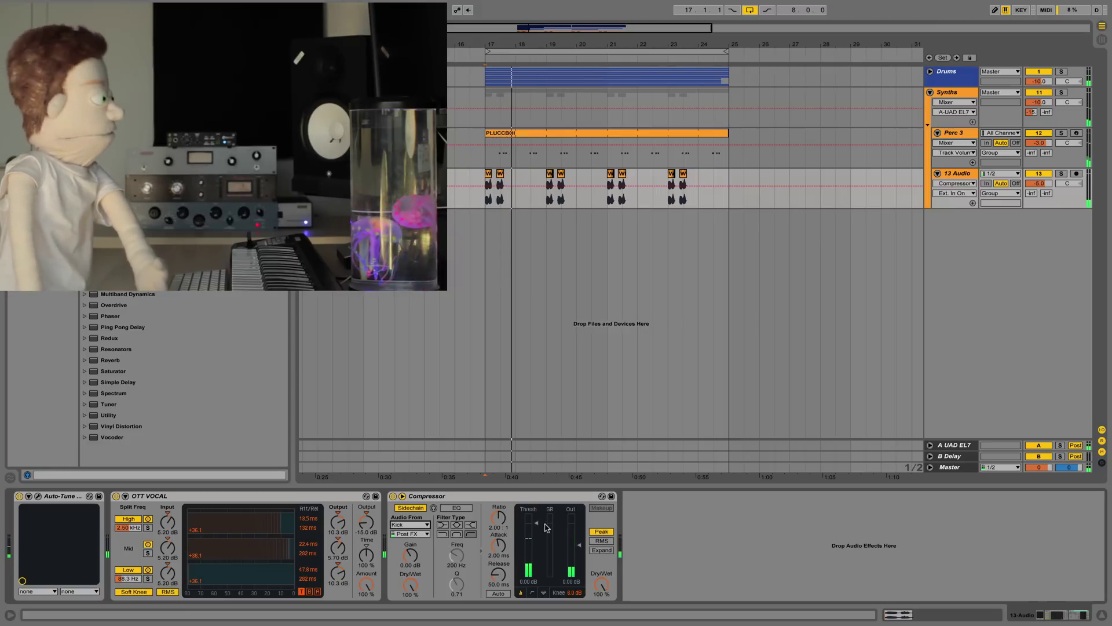
pyautogui.moveTo(535, 524); pyautogui.dragTo(535, 578)
pyautogui.press('space')
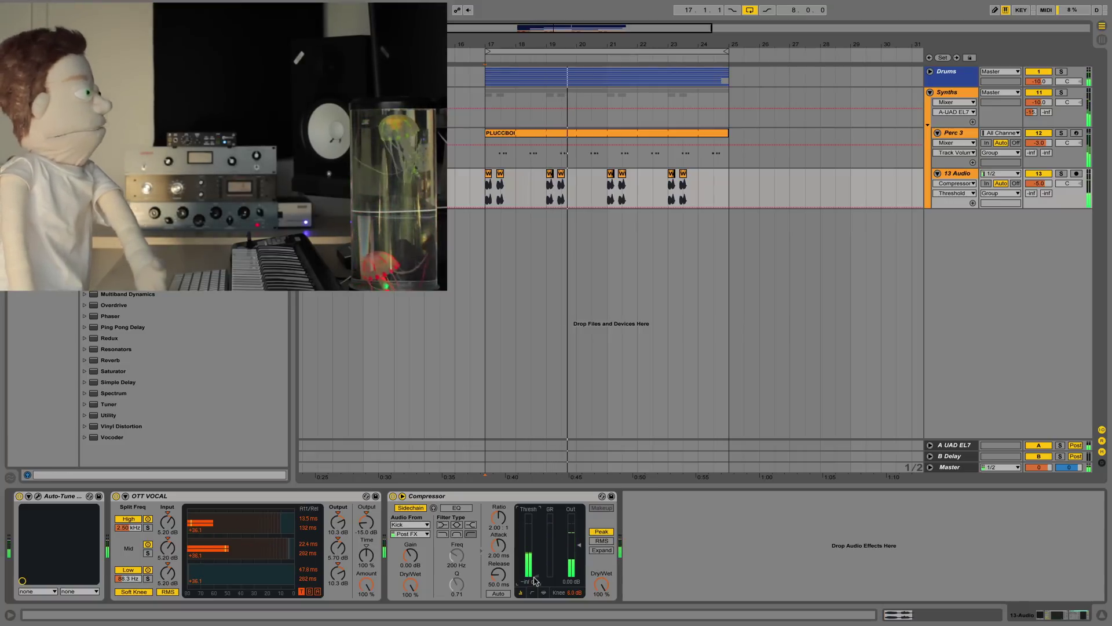
pyautogui.press('space')
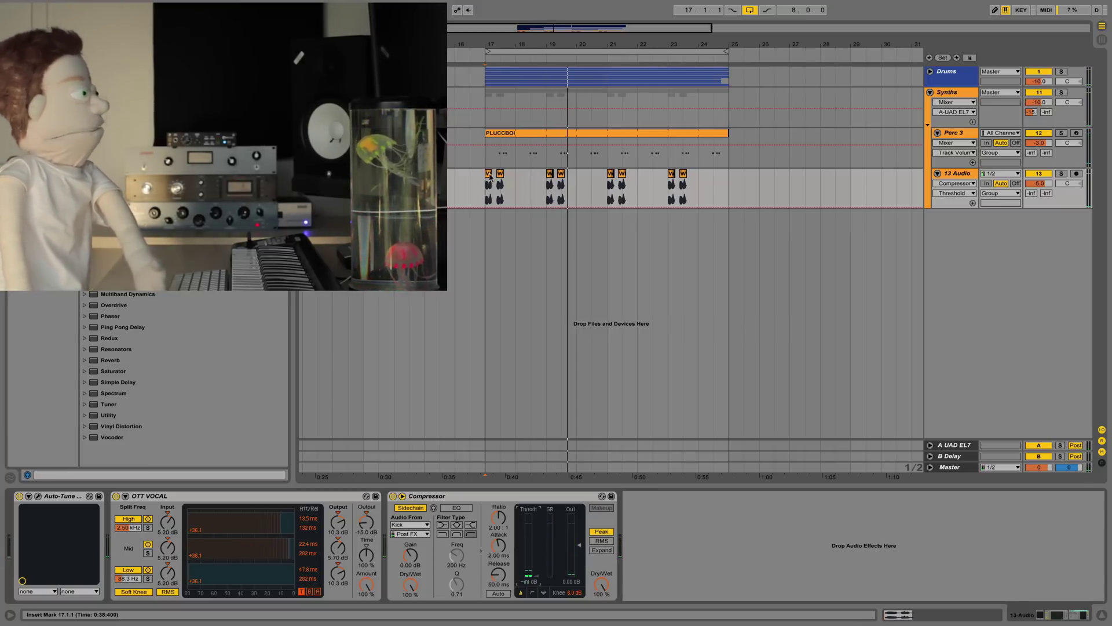
pyautogui.press('space')
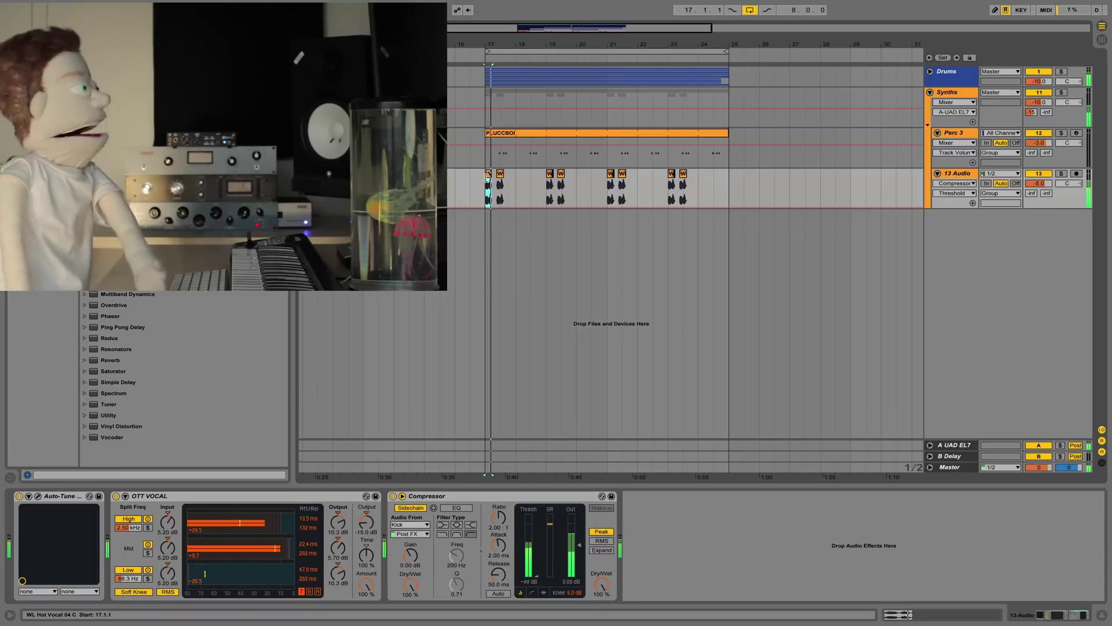
pyautogui.moveTo(441, 622)
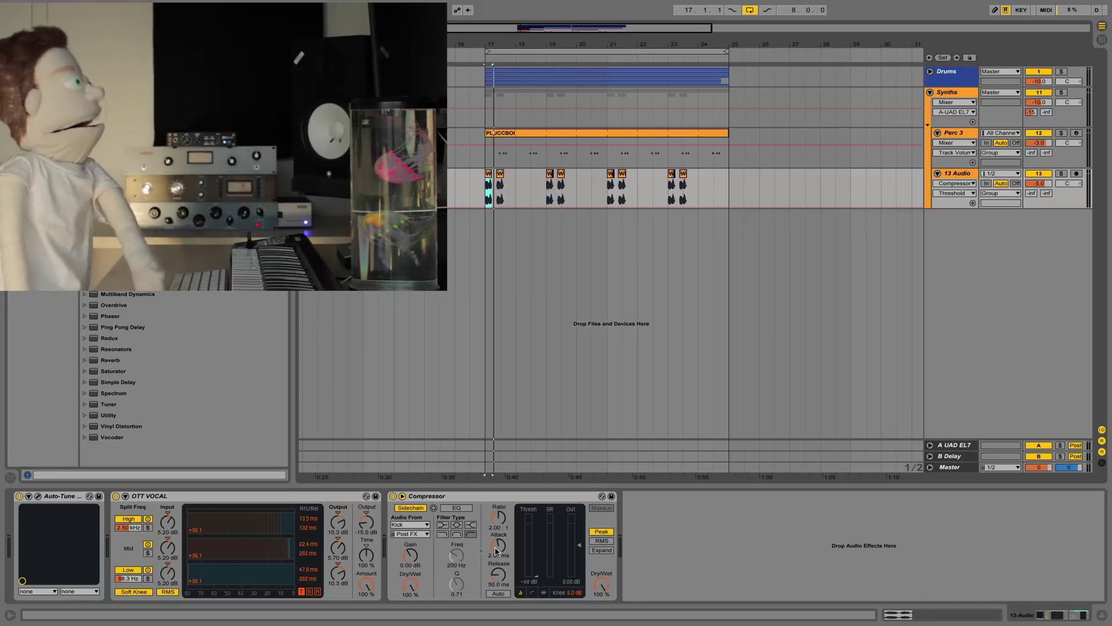
# Enable the sidechain EQ with the high-pass filter type, set its frequency to 15.0 kHz and play the loop
pyautogui.click(457, 508)
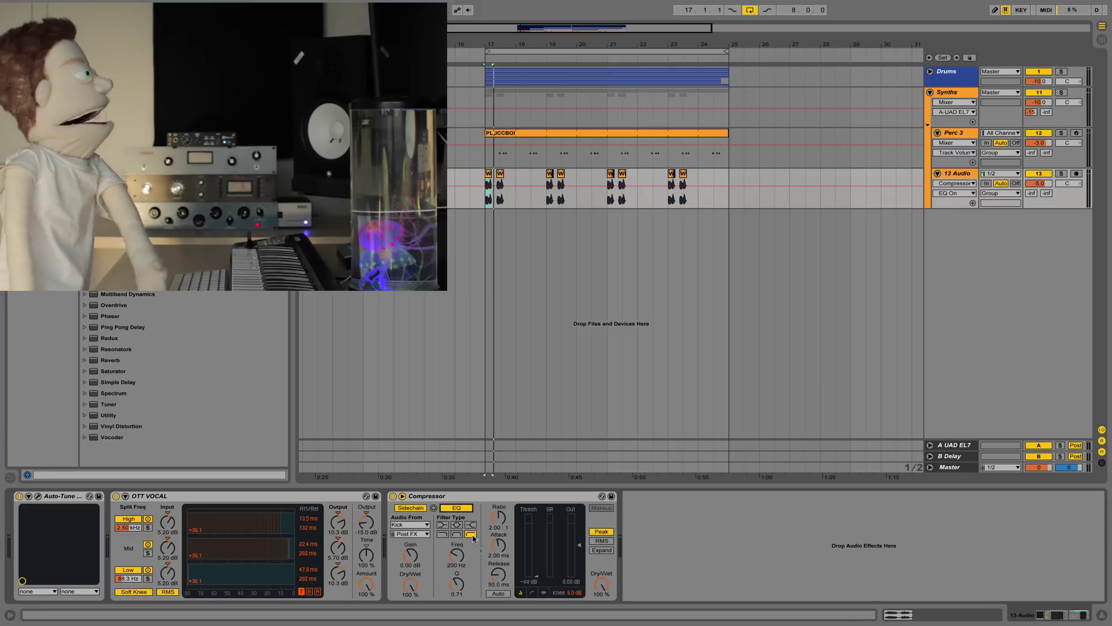
pyautogui.click(470, 535)
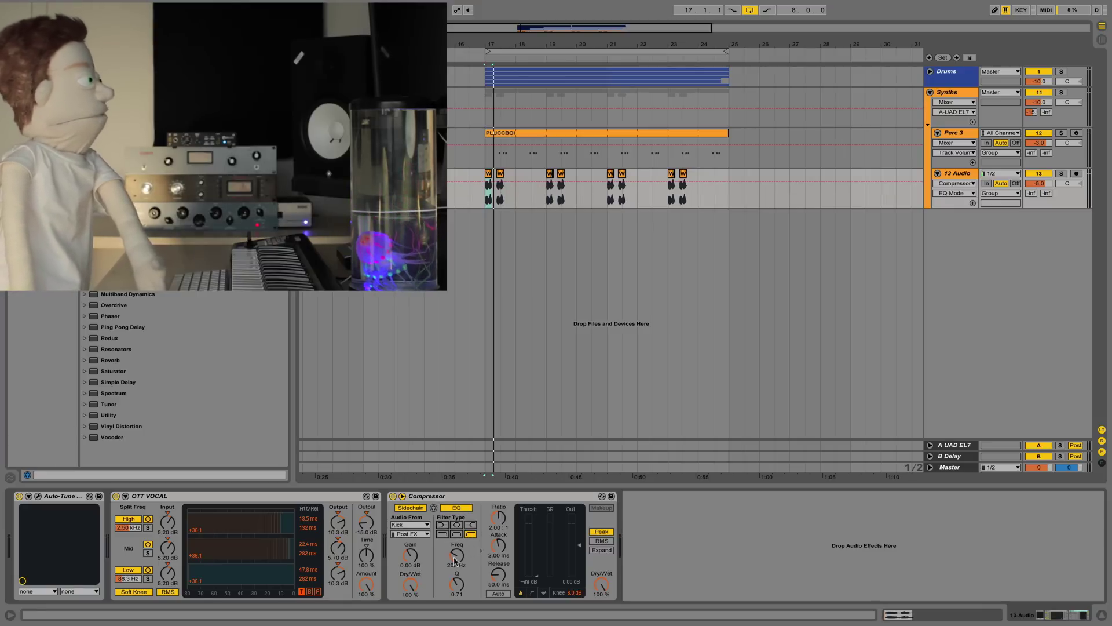
pyautogui.moveTo(455, 560); pyautogui.dragTo(455, 527)
pyautogui.press('space')
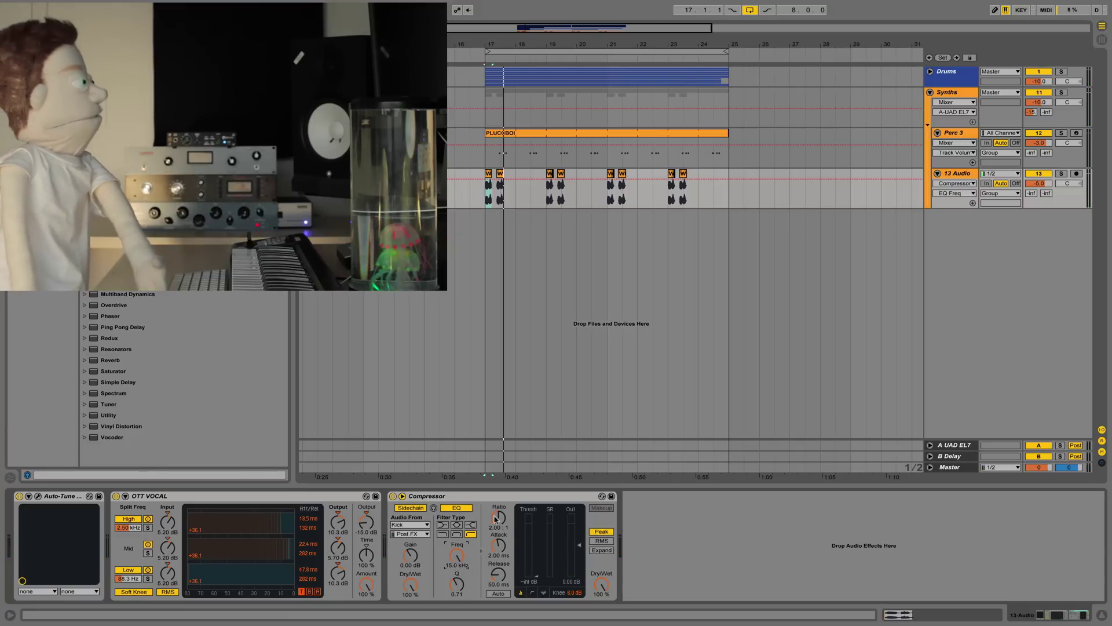
# Solo the 13 Audio track and listen to the Compressor's filtered kick sidechain signal
pyautogui.click(1063, 173)
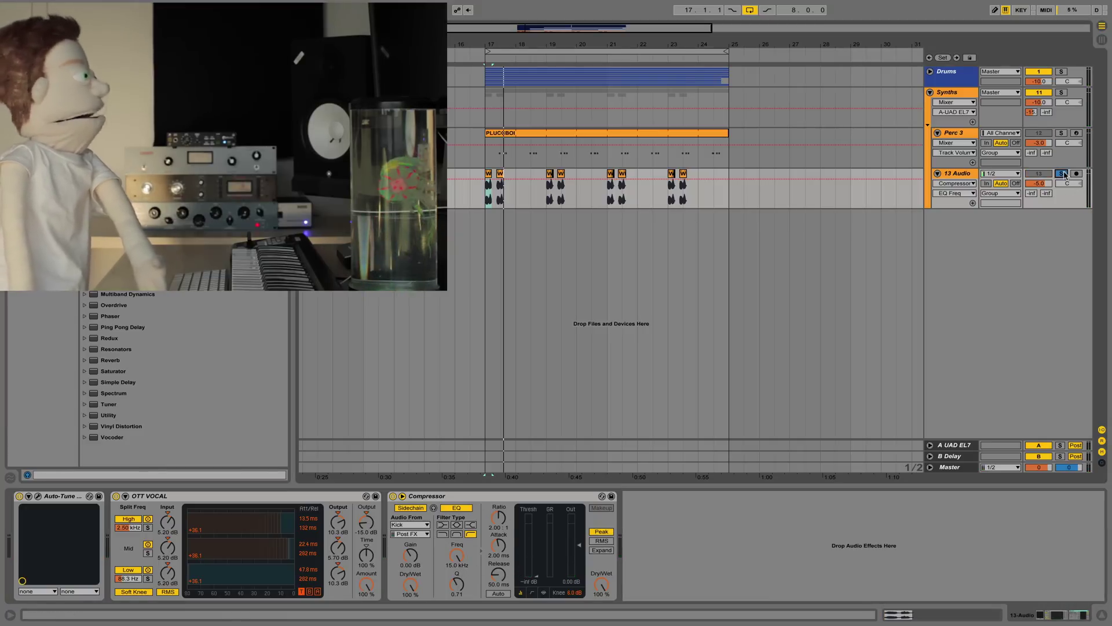
pyautogui.click(434, 508)
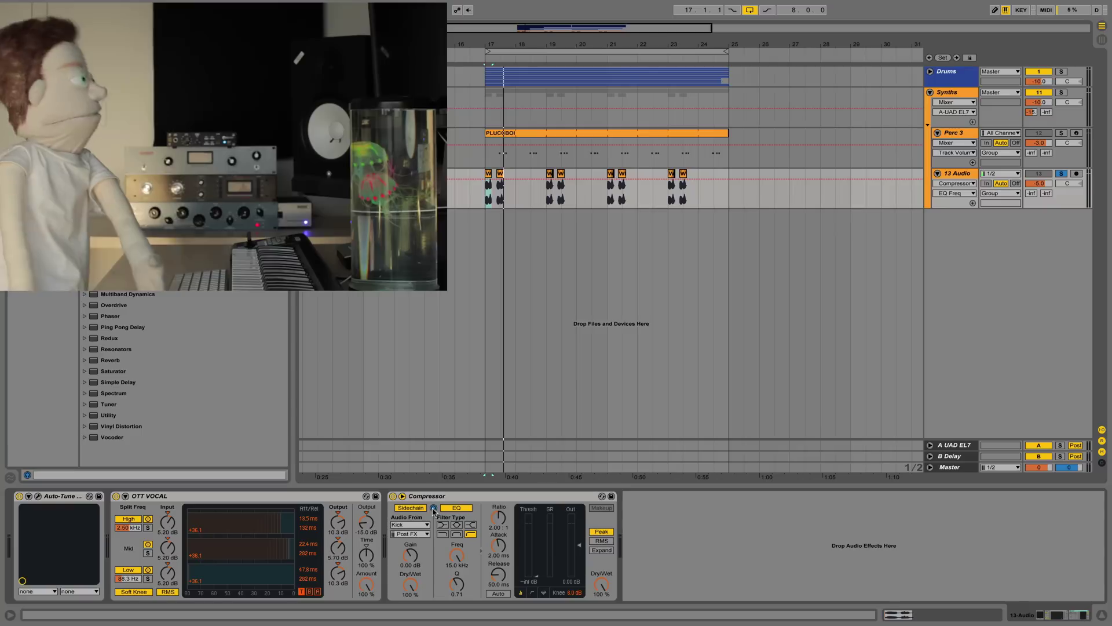
pyautogui.press('space')
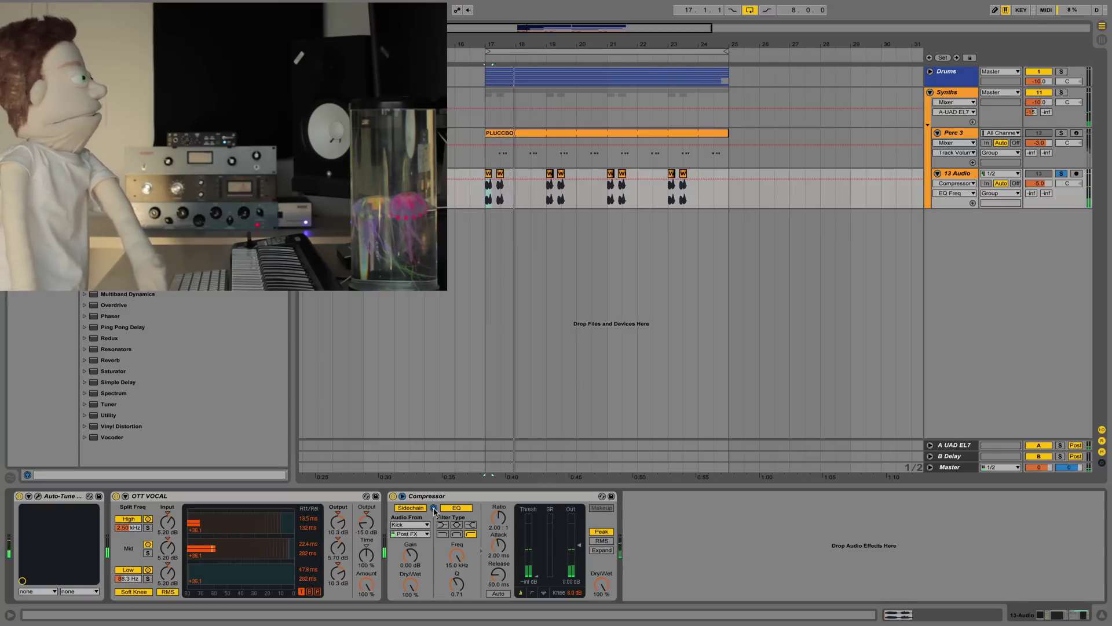
pyautogui.press('space')
pyautogui.press('space')
pyautogui.press('space')
pyautogui.press('space')
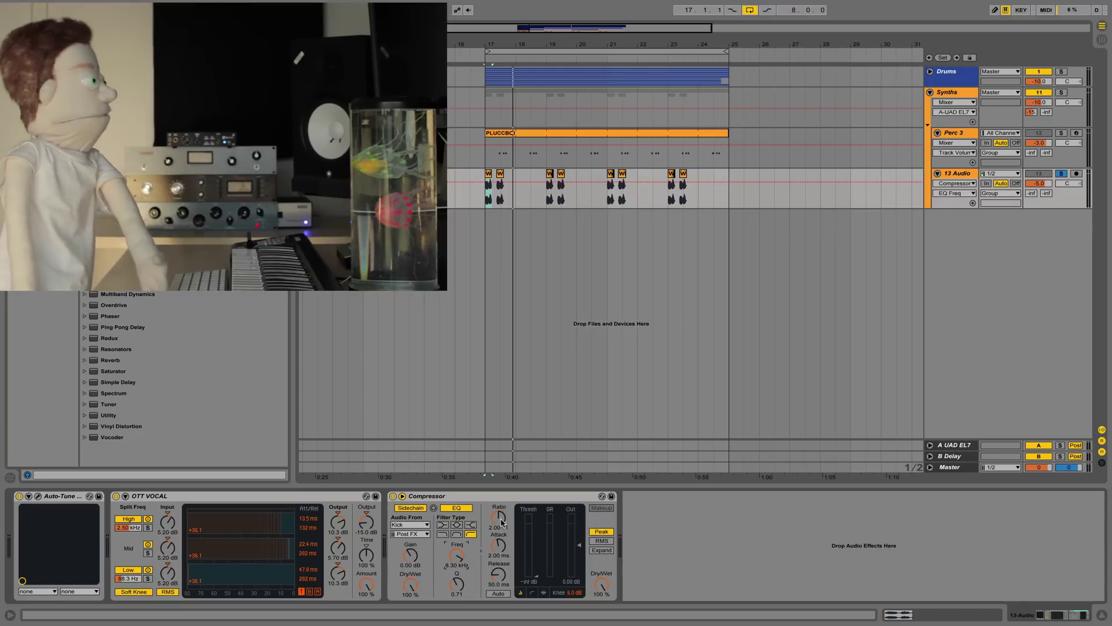
# Set the Compressor's ratio to inf : 1 and replay the start of the soloed vocal several times
pyautogui.moveTo(504, 523); pyautogui.dragTo(503, 499)
pyautogui.press('space')
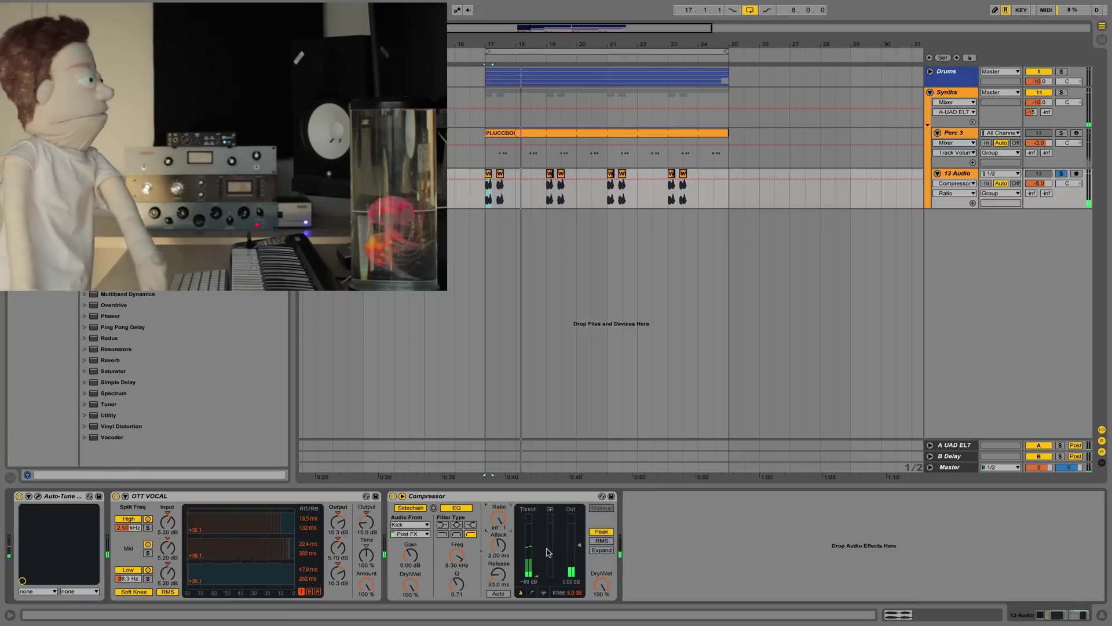
pyautogui.press('space')
pyautogui.press('space')
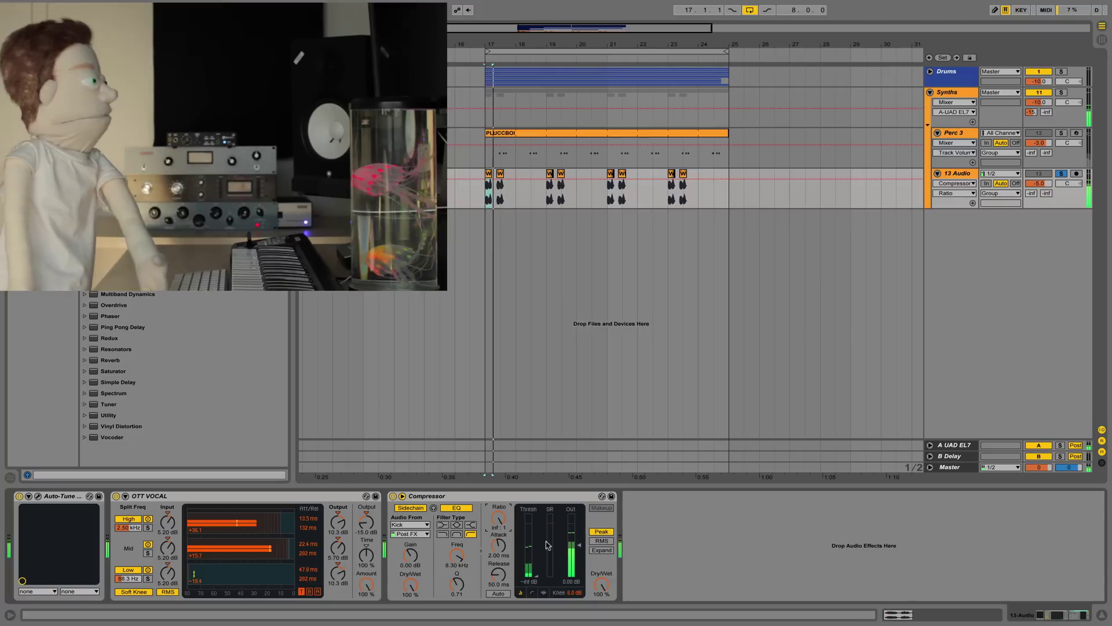
pyautogui.press('space')
pyautogui.press('space')
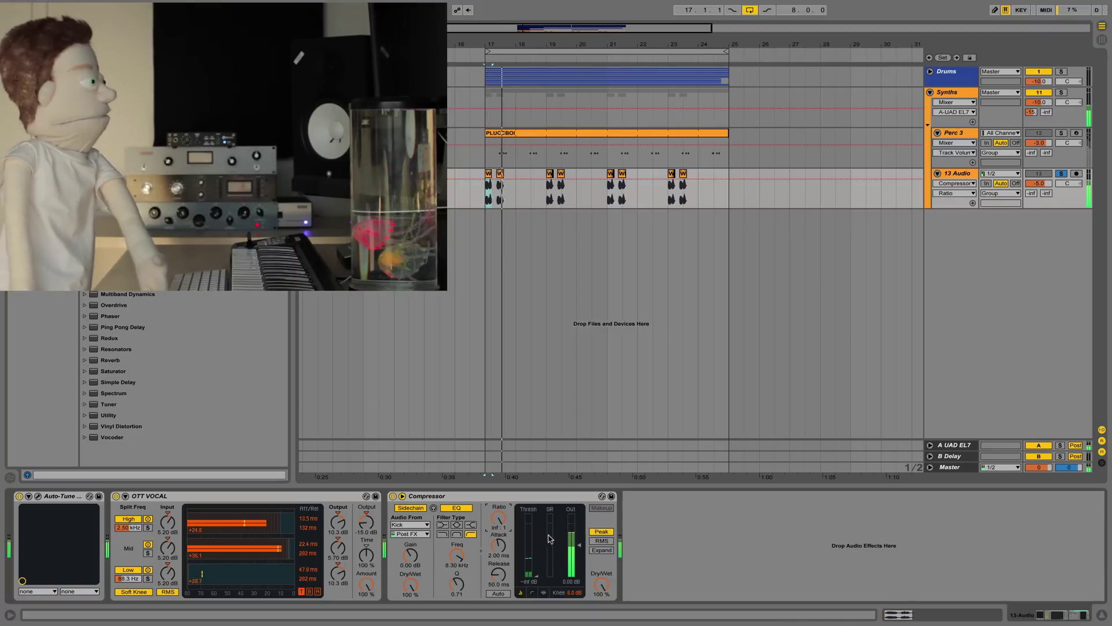
# Set the sidechain EQ frequency to 12.9 kHz and compare the full mix with the Compressor off and on
pyautogui.press('space')
pyautogui.press('space')
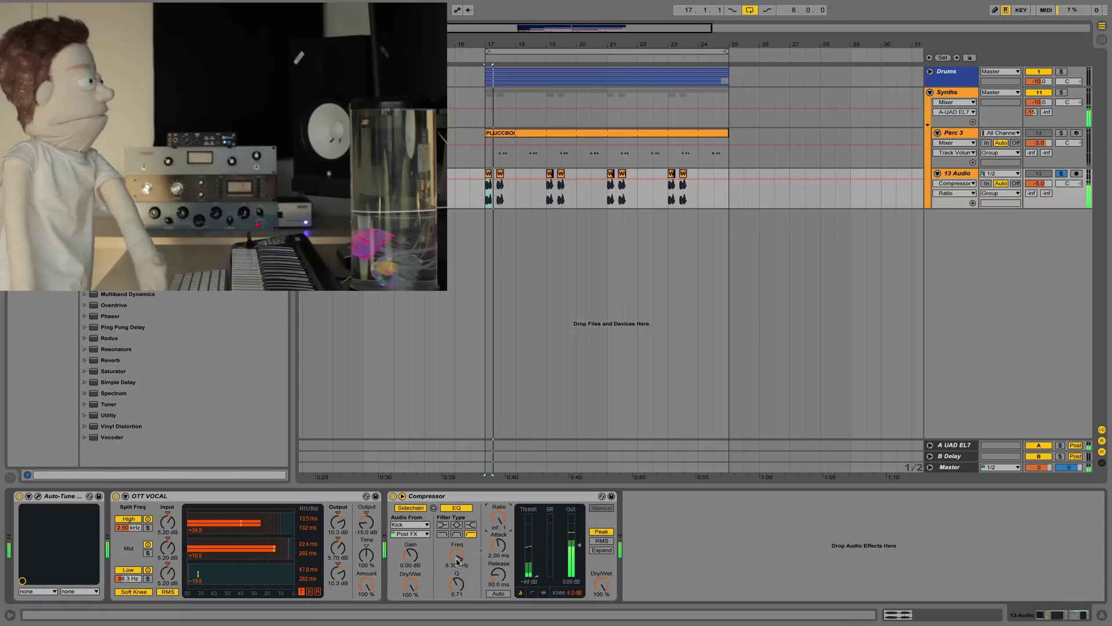
pyautogui.moveTo(458, 561); pyautogui.dragTo(458, 547)
pyautogui.press('space')
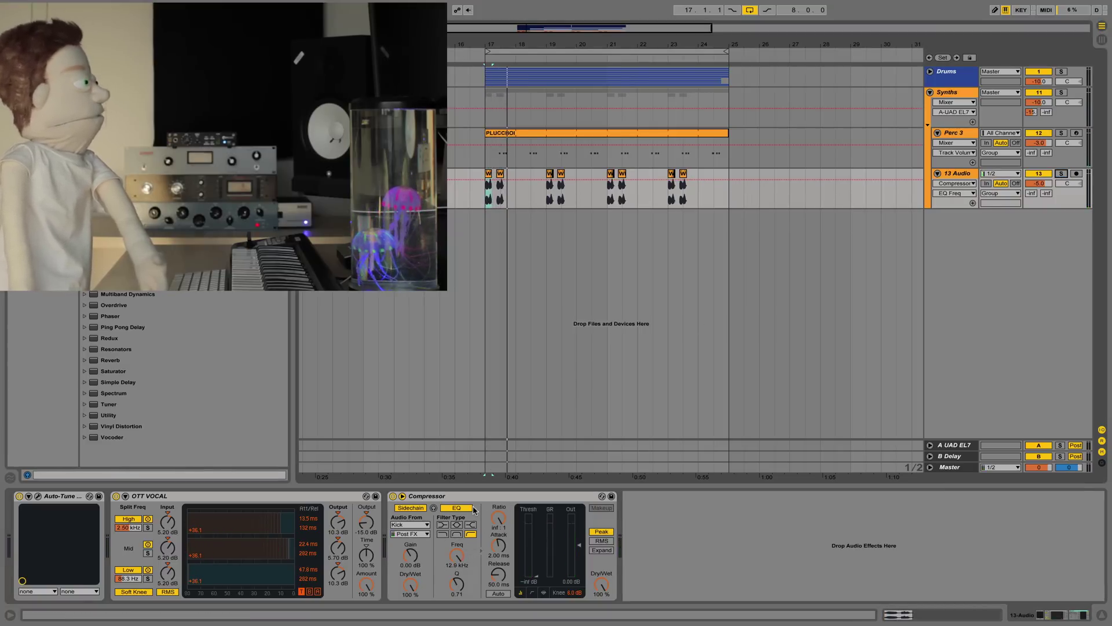
pyautogui.press('space')
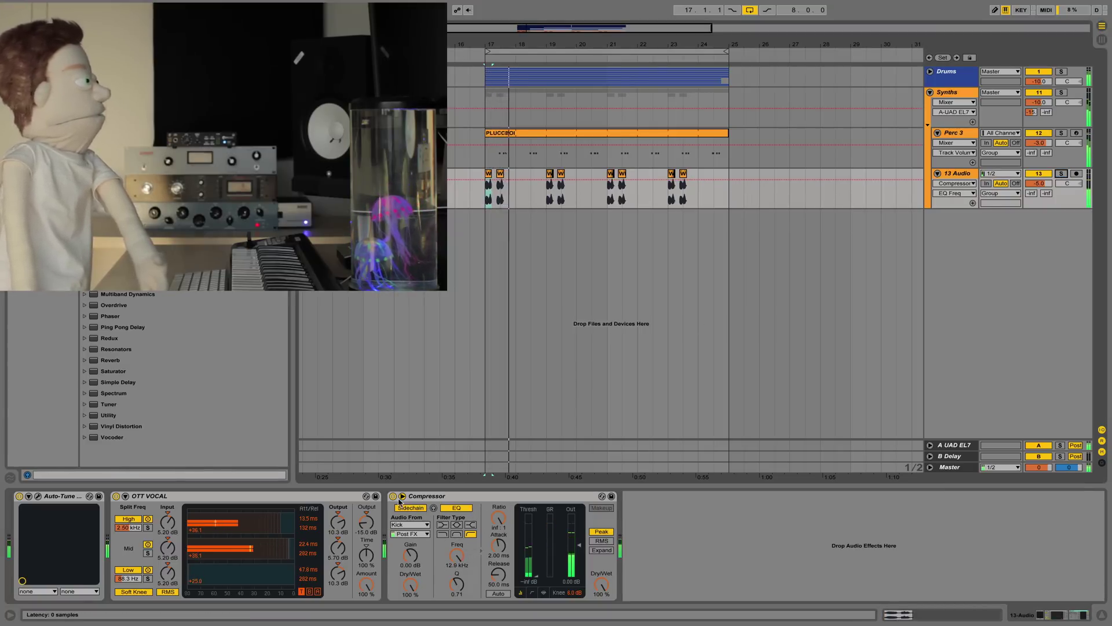
pyautogui.click(393, 496)
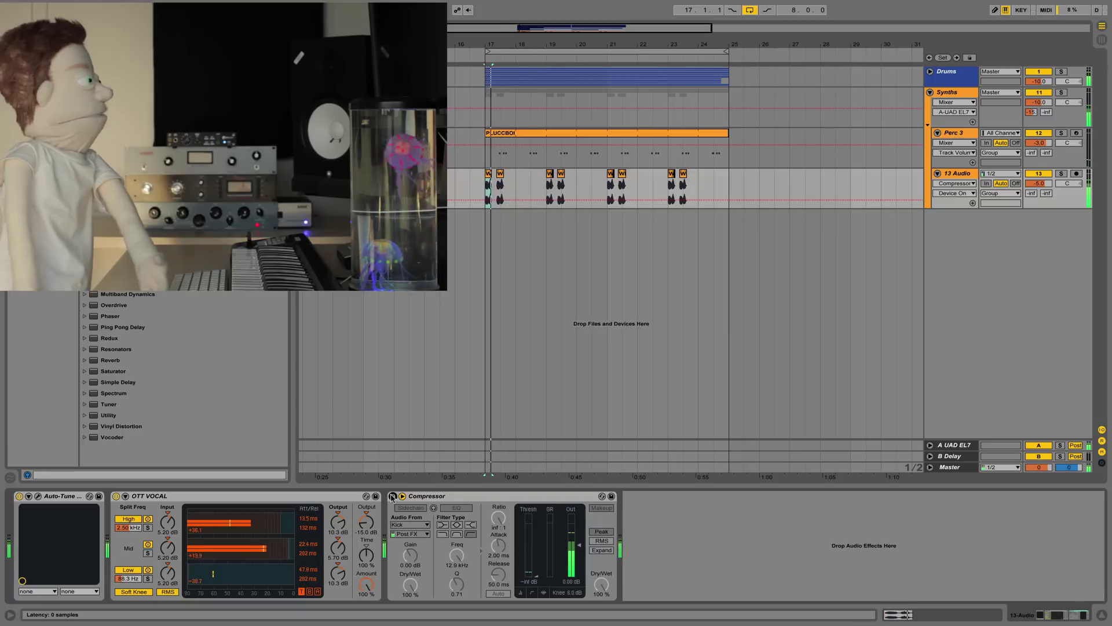
pyautogui.click(393, 496)
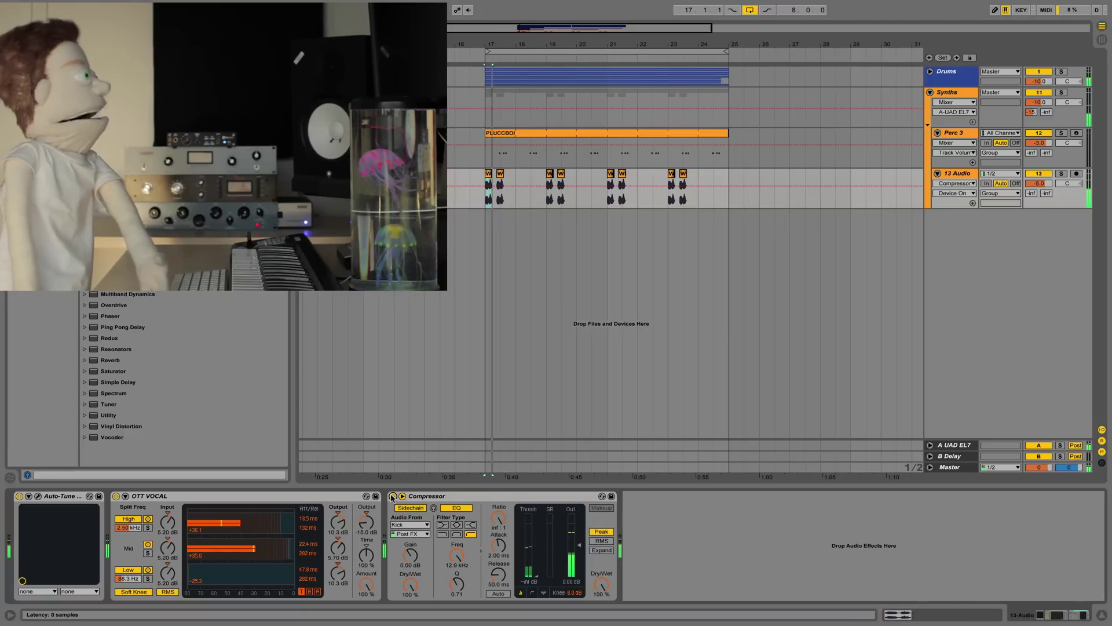
# Set the Compressor's attack to 0.01 ms and replay the loop start to hear the change
pyautogui.click(500, 546)
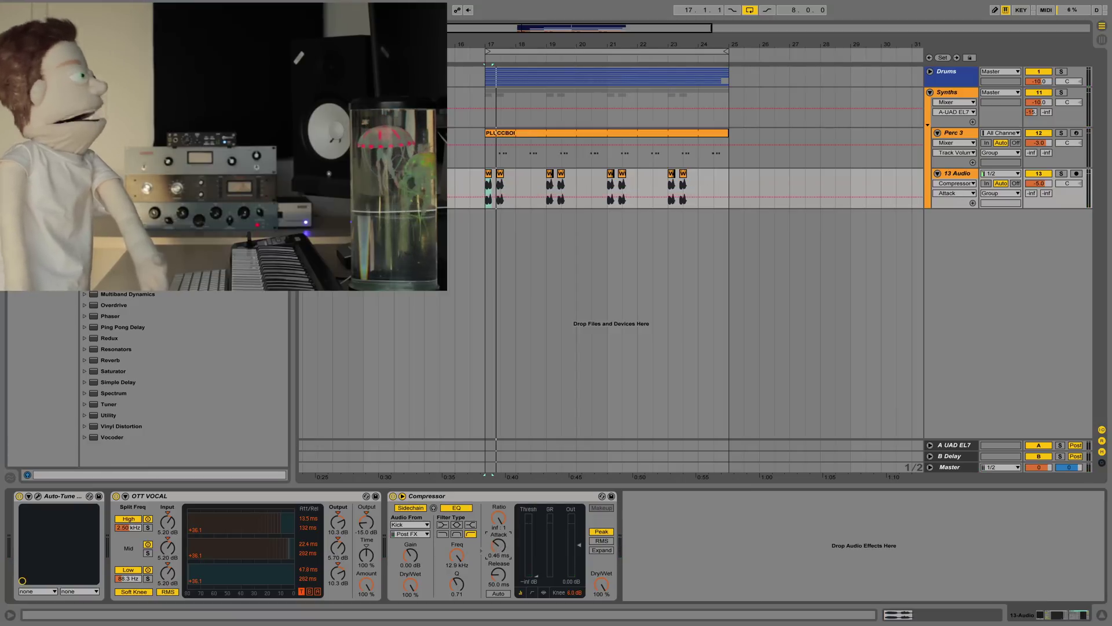
pyautogui.moveTo(499, 545); pyautogui.dragTo(498, 568)
pyautogui.press('space')
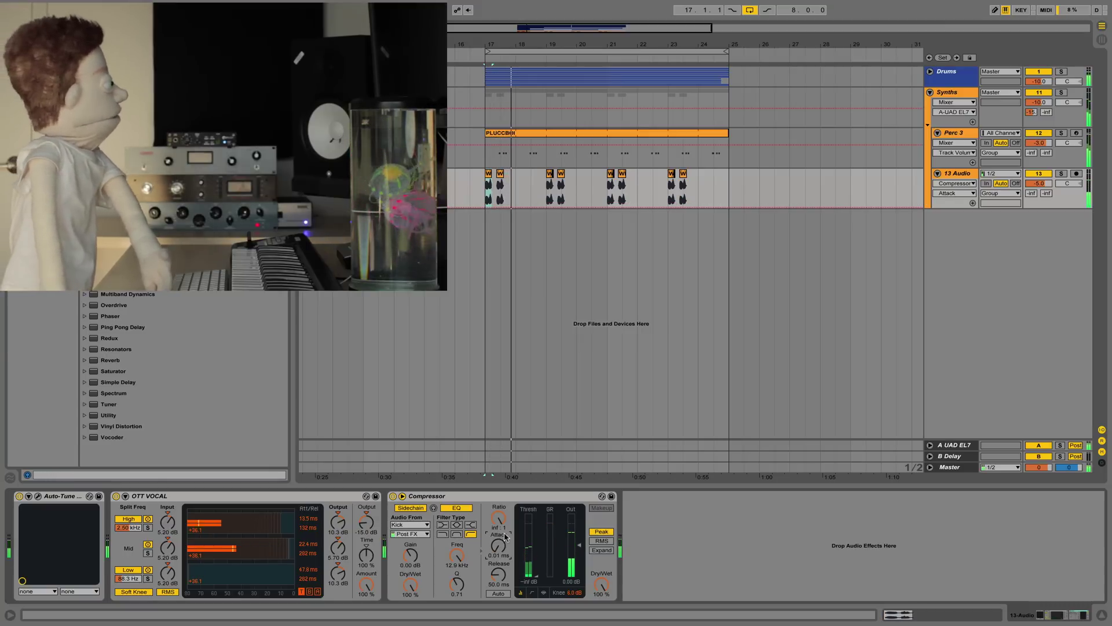
pyautogui.press('space')
pyautogui.press('space')
pyautogui.press('space')
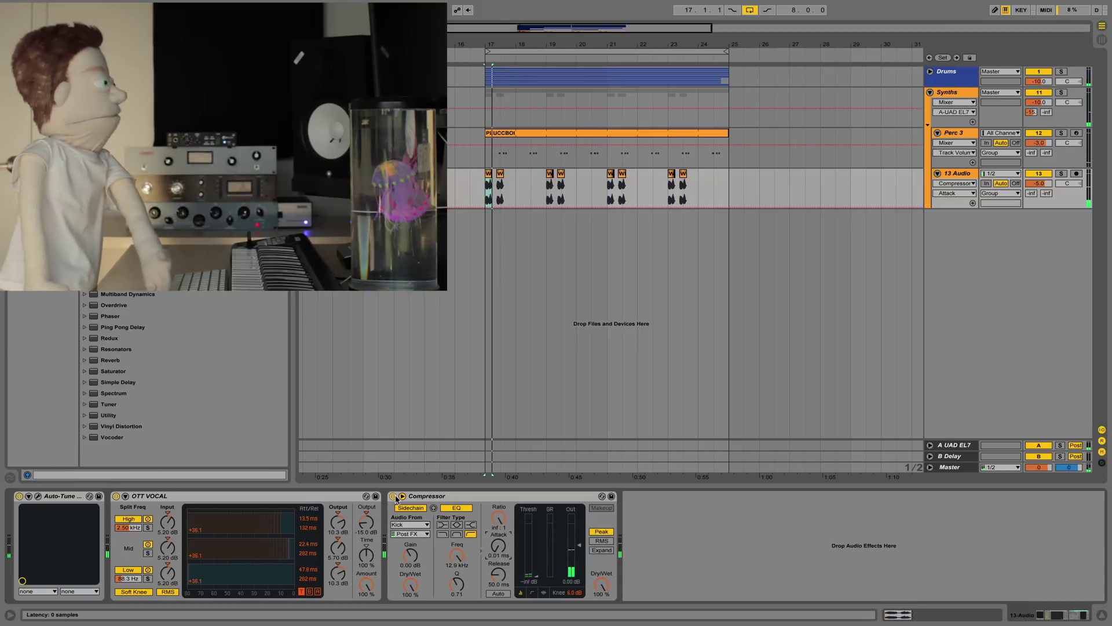
# Compare the vocal with the Compressor bypassed and active, leaving the device switched on
pyautogui.click(394, 498)
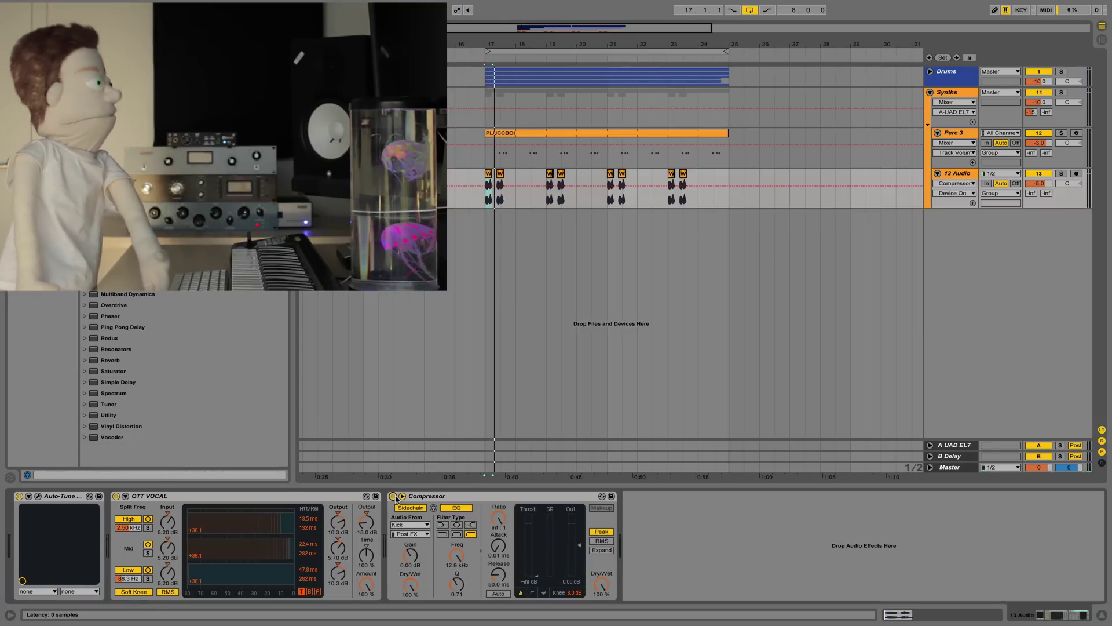
pyautogui.click(394, 497)
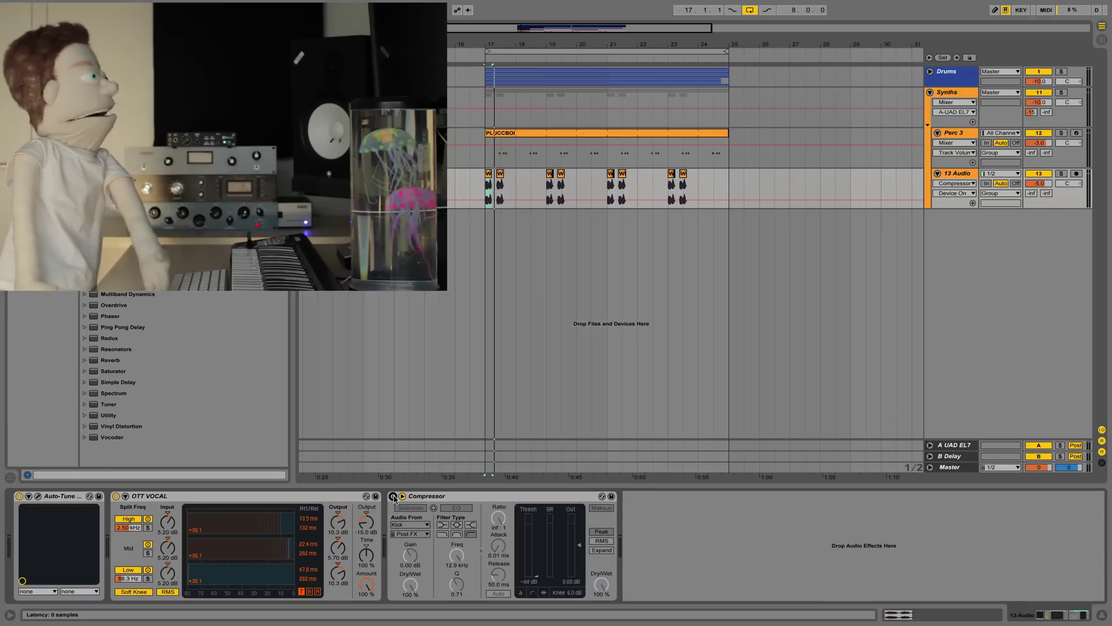
pyautogui.click(393, 497)
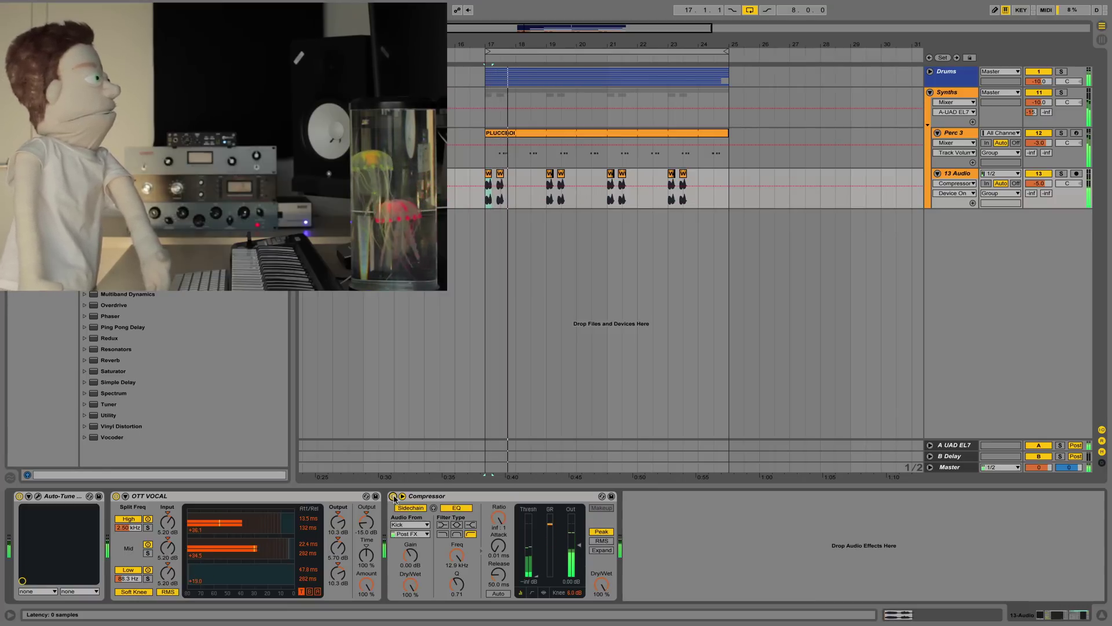
# Audition the vocal with the Compressor's Dry/Wet at 83% and set it back to 100%
pyautogui.press('space')
pyautogui.press('space')
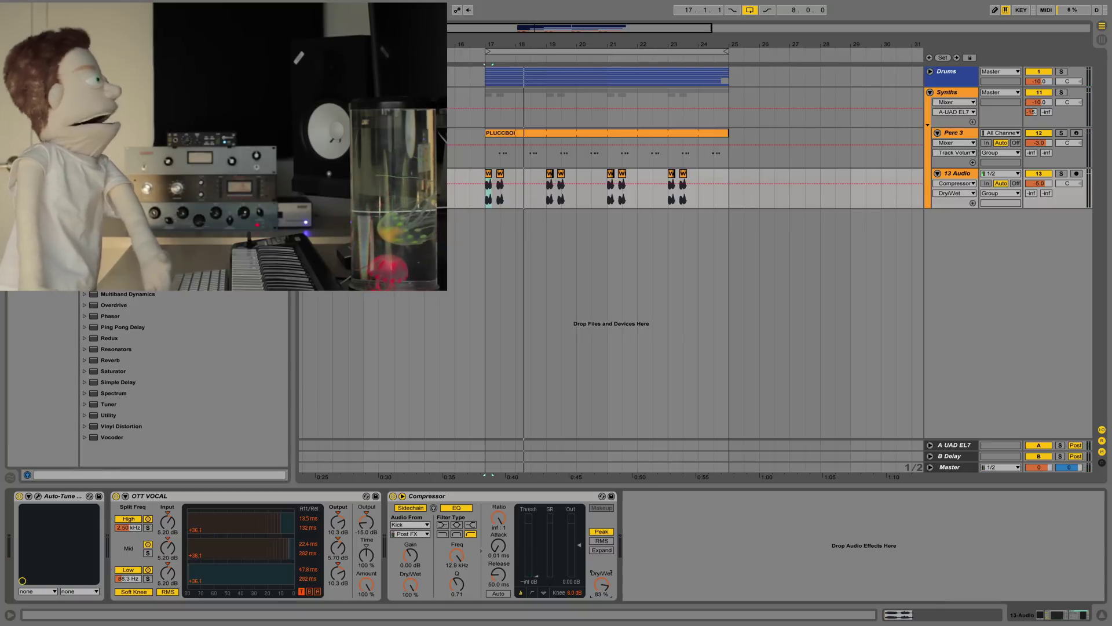
pyautogui.press('space')
pyautogui.press('space')
pyautogui.moveTo(601, 585); pyautogui.dragTo(601, 569)
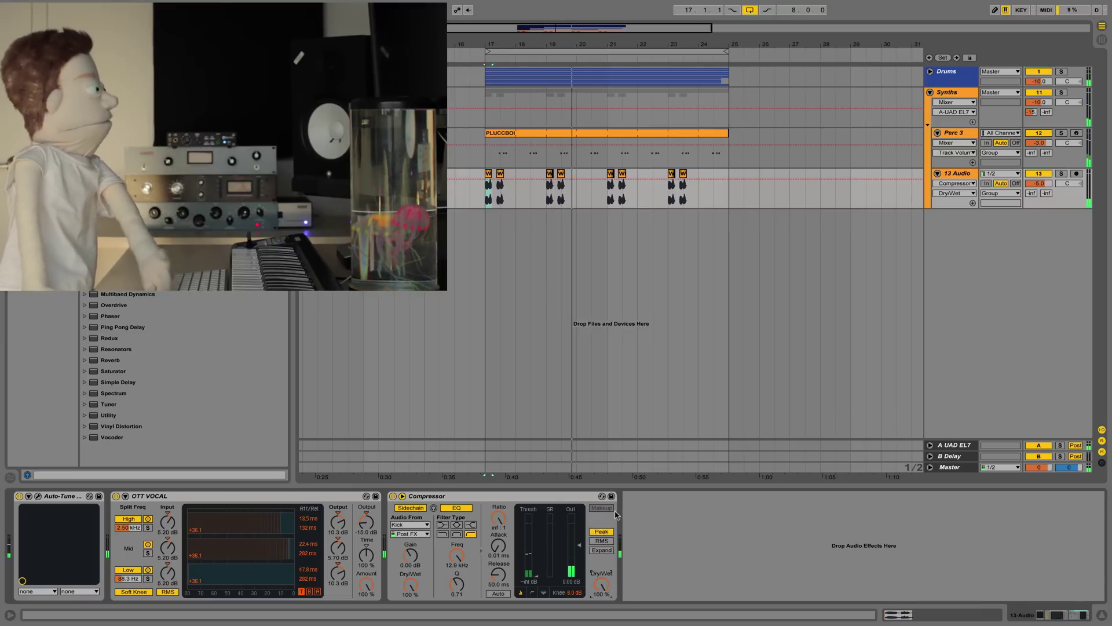
# Duplicate the vocal track's Compressor and set the copy's sidechain source to Snare 1
pyautogui.click(541, 498)
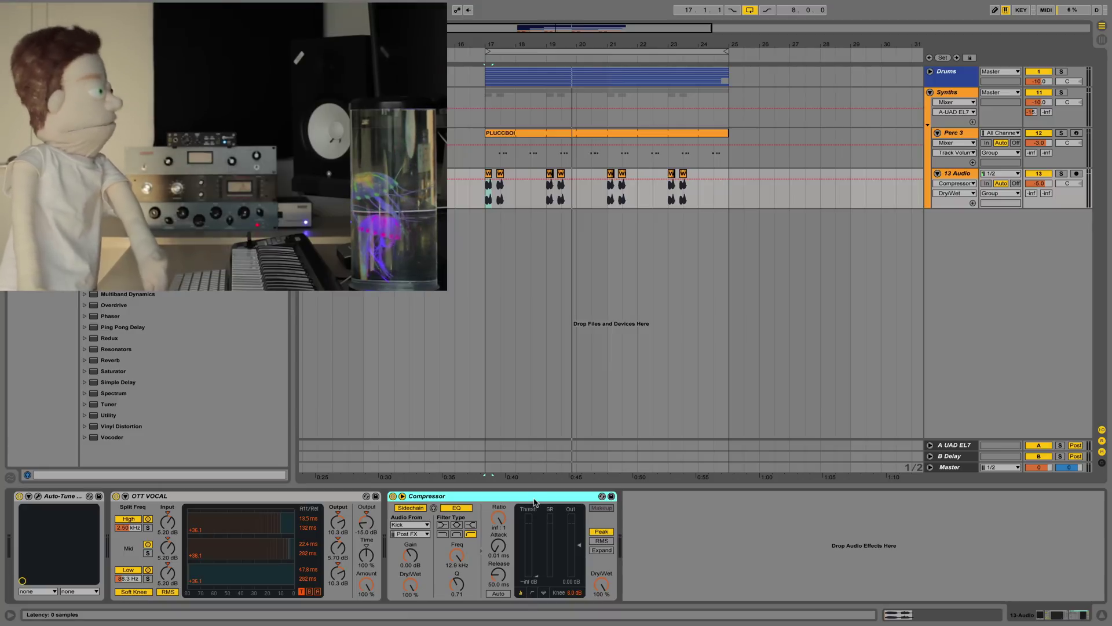
pyautogui.hotkey('ctrl', 'd')
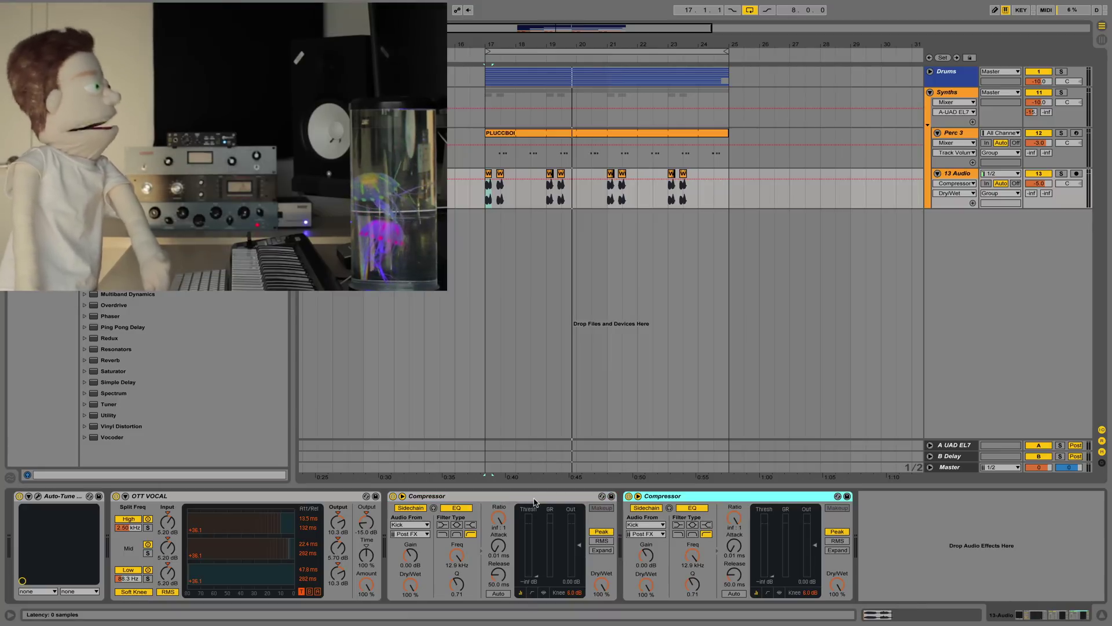
pyautogui.click(646, 524)
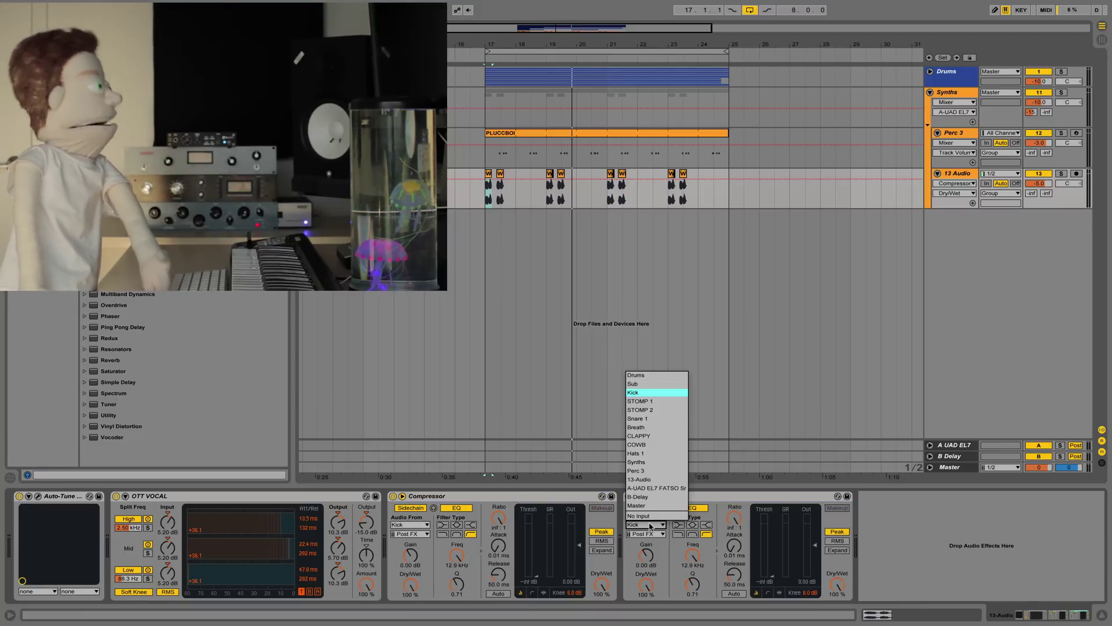
pyautogui.click(642, 419)
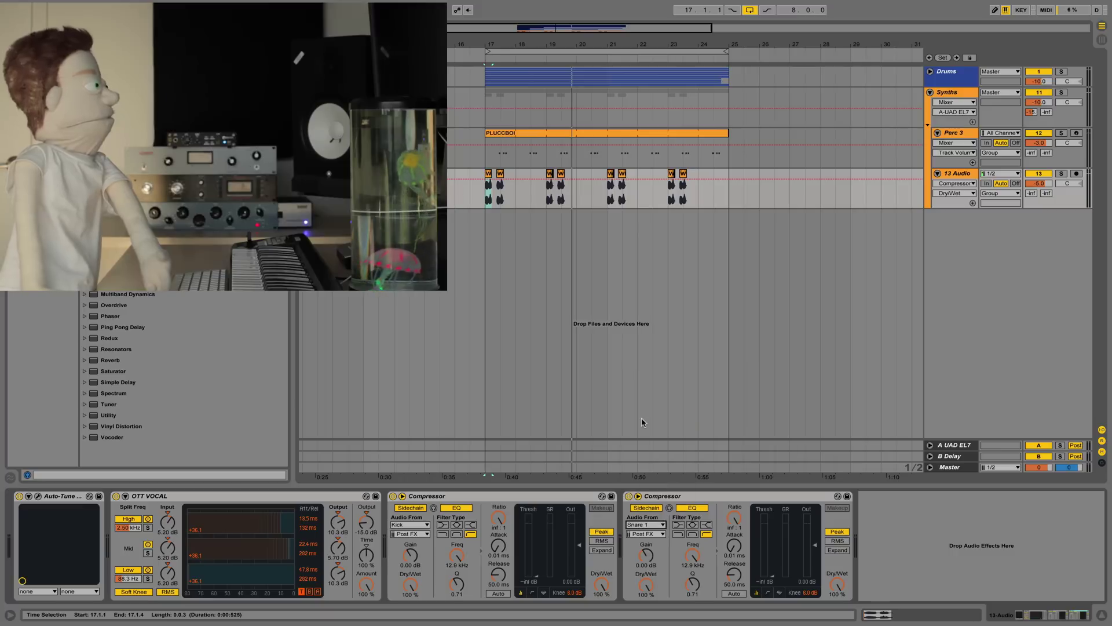
# Switch the snare Compressor's sidechain filter to low-pass at 30.0 Hz and replay the loop
pyautogui.click(679, 534)
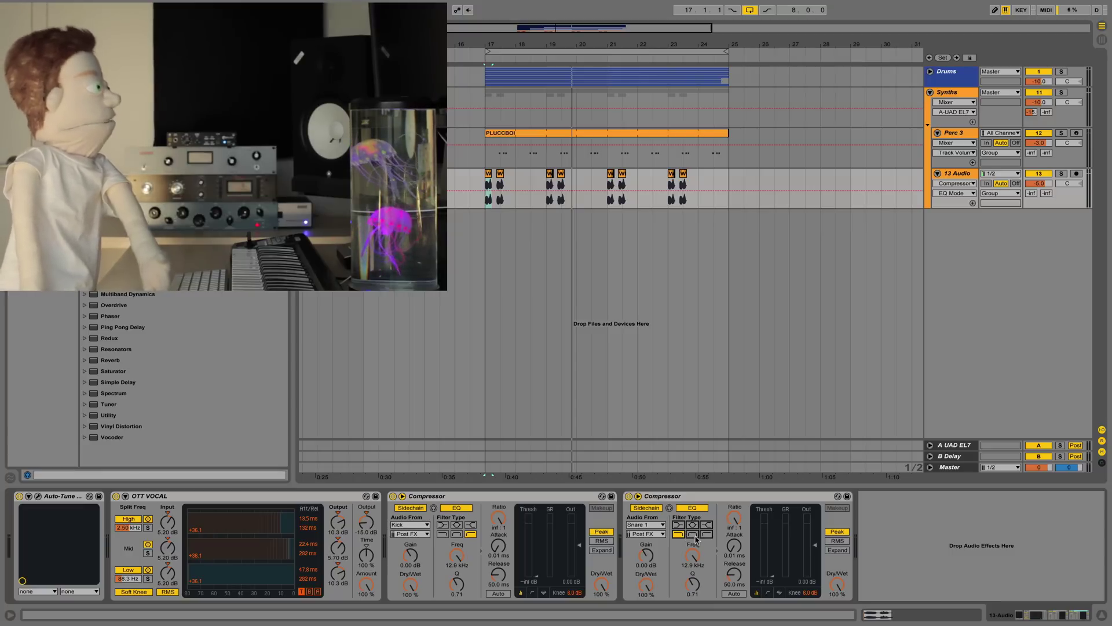
pyautogui.moveTo(699, 554); pyautogui.dragTo(693, 565)
pyautogui.press('space')
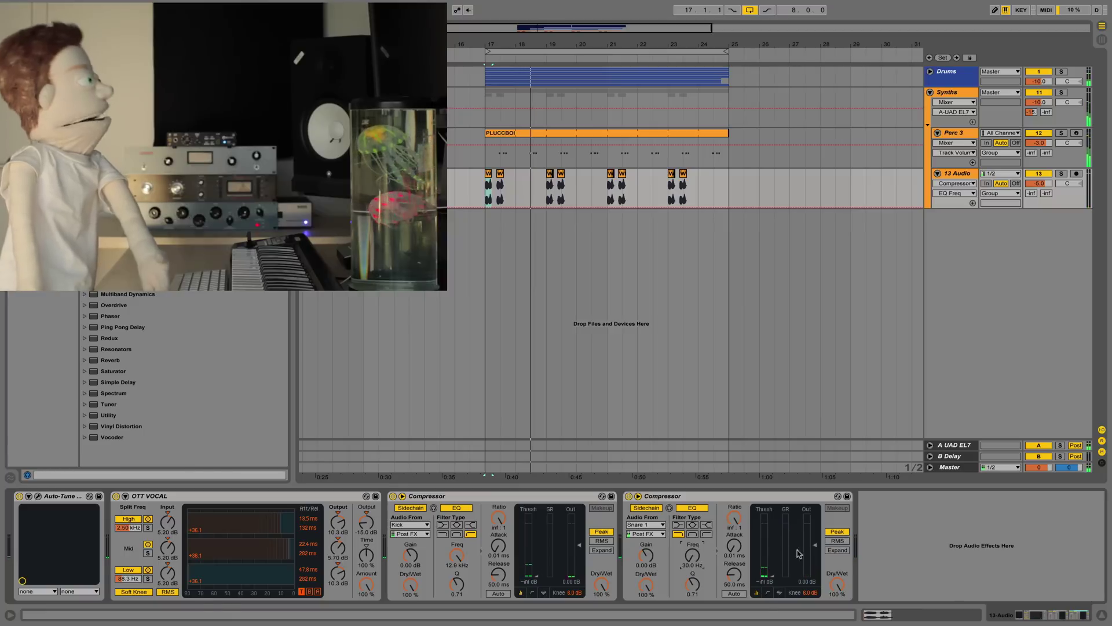
pyautogui.press('space')
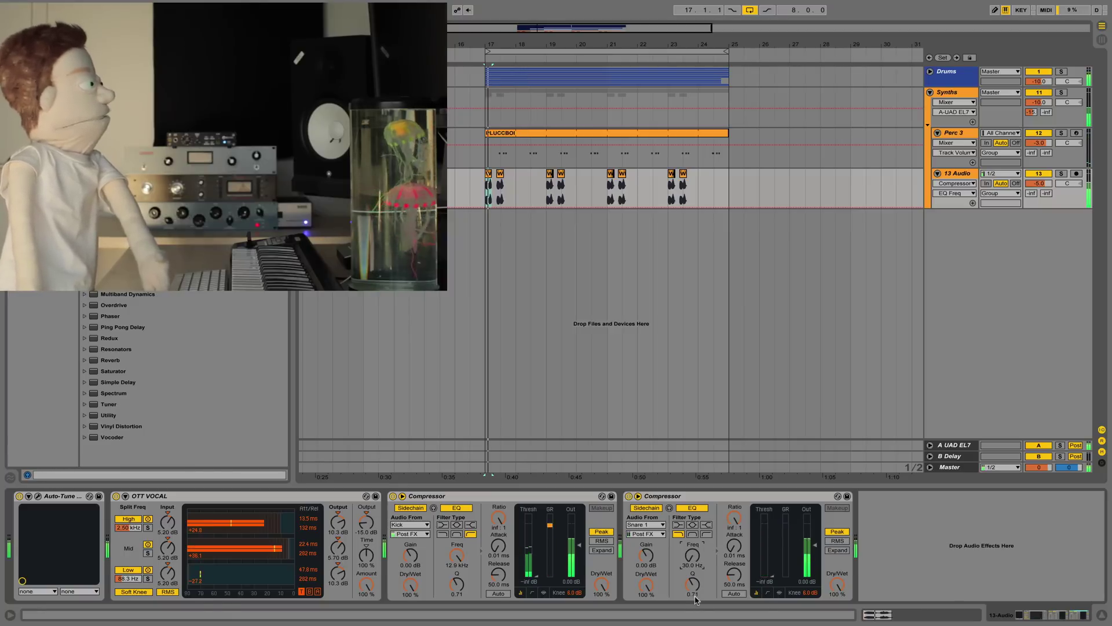
# Lower the snare Compressor's sidechain EQ Q to 0.10 while auditioning the loop
pyautogui.moveTo(693, 584); pyautogui.dragTo(693, 620)
pyautogui.press('space')
pyautogui.press('space')
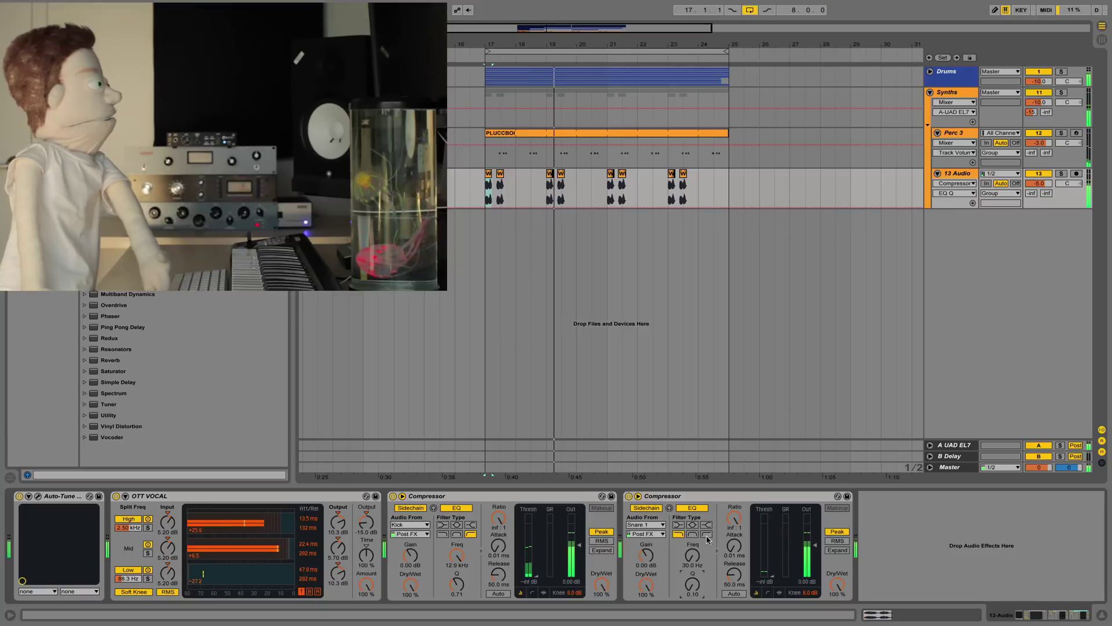
pyautogui.click(693, 555)
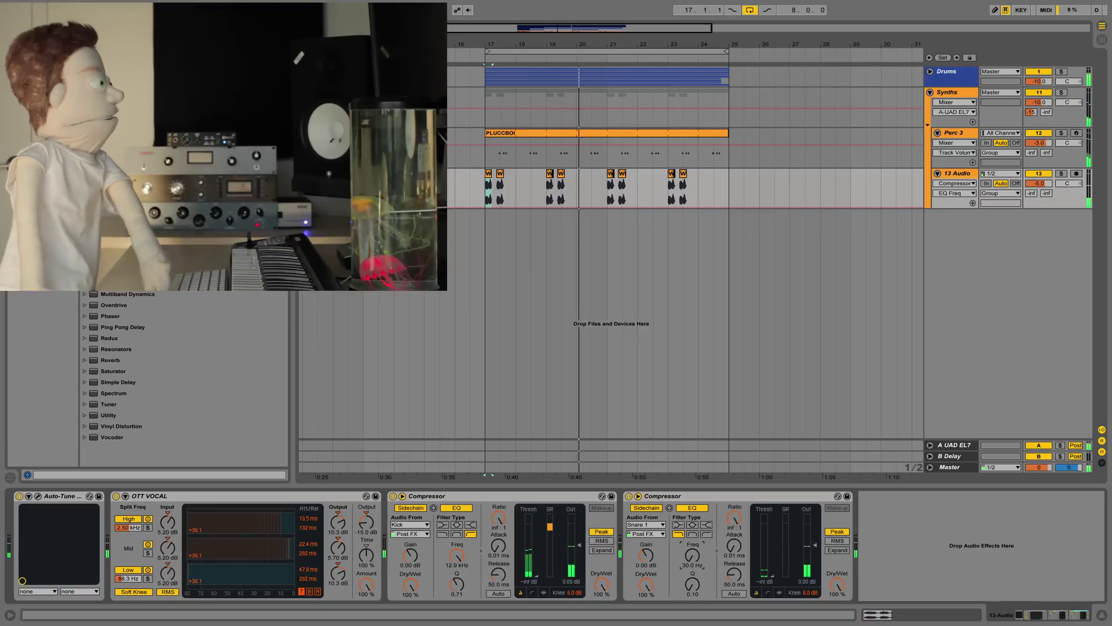
# Audition the vocal's kick and snare ducking with the vocal track soloed, then replay it in the full mix
pyautogui.click(1061, 173)
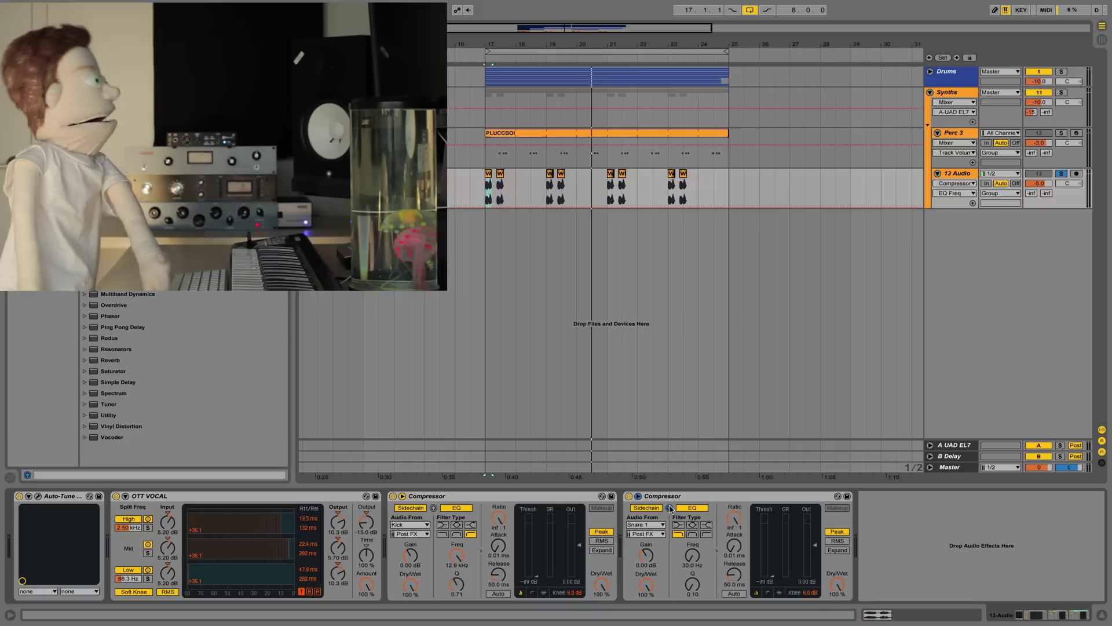
pyautogui.press('space')
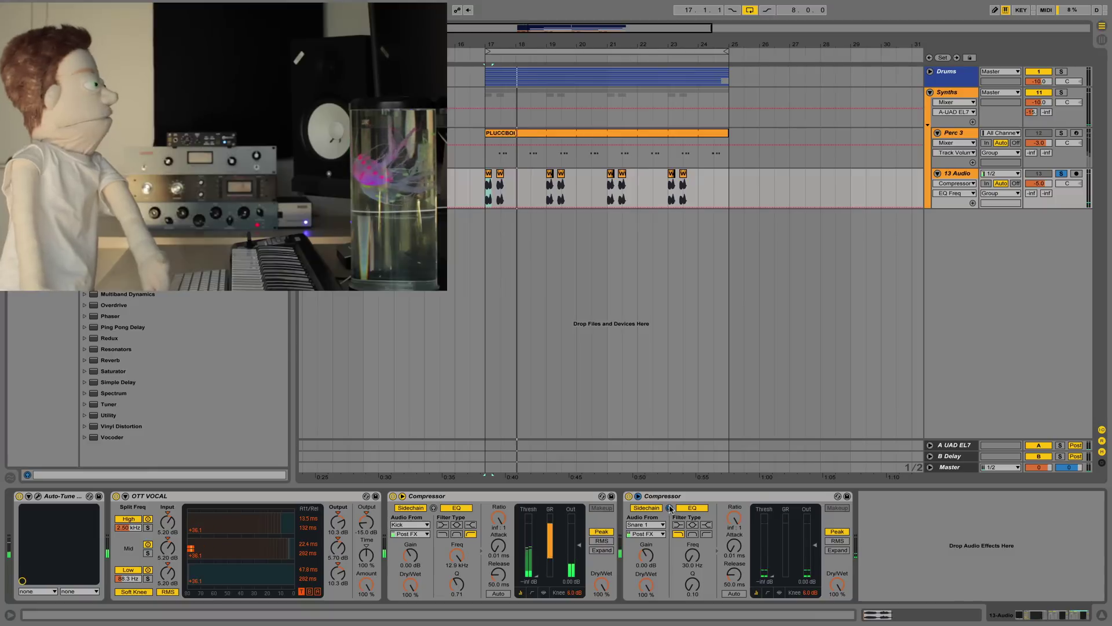
pyautogui.press('space')
pyautogui.press('space')
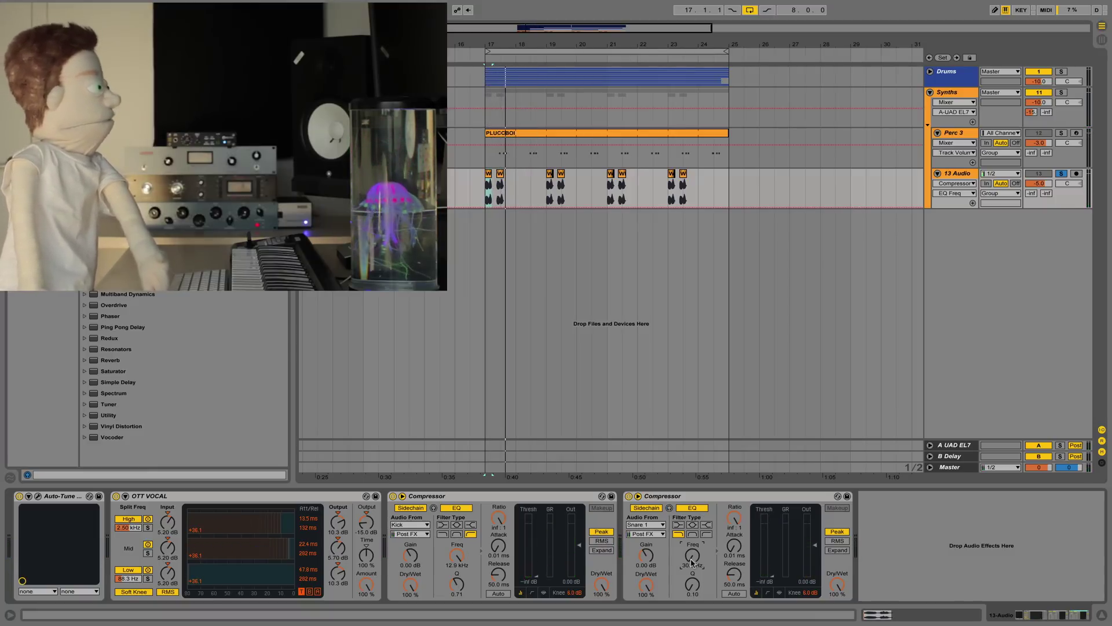
pyautogui.click(1062, 173)
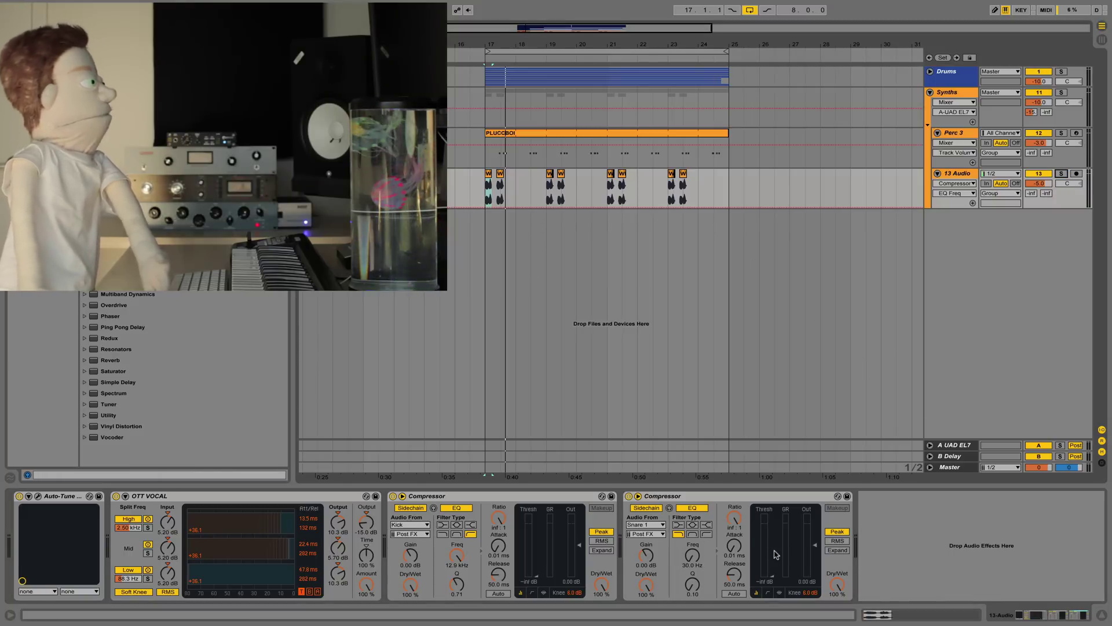
pyautogui.press('space')
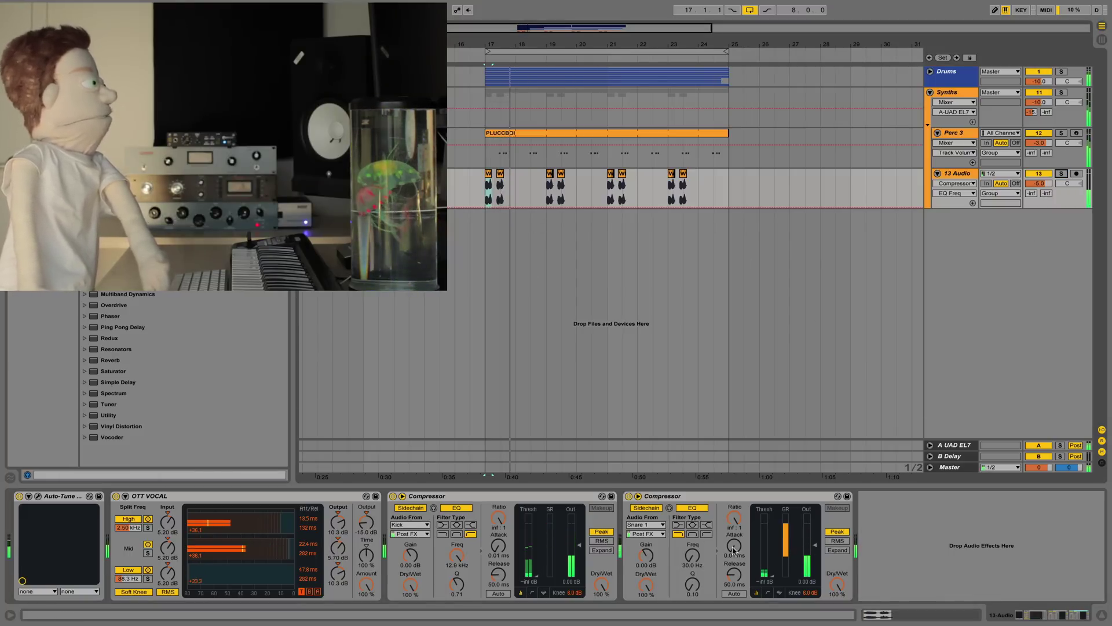
pyautogui.moveTo(734, 550)
pyautogui.mouseDown()
pyautogui.moveTo(734, 530)
pyautogui.moveTo(734, 551)
pyautogui.mouseUp()
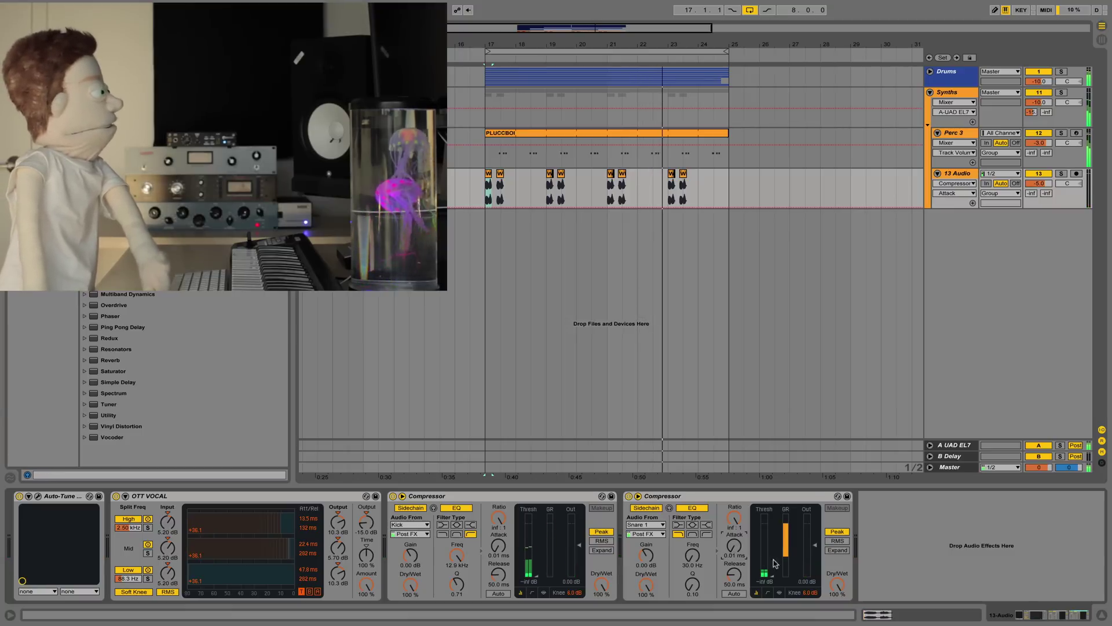
# Copy both sidechain Compressors from the vocal track to the end of the Perc 3 device chain
pyautogui.click(707, 496)
pyautogui.keyDown('shift'); pyautogui.click(578, 496); pyautogui.keyUp('shift')
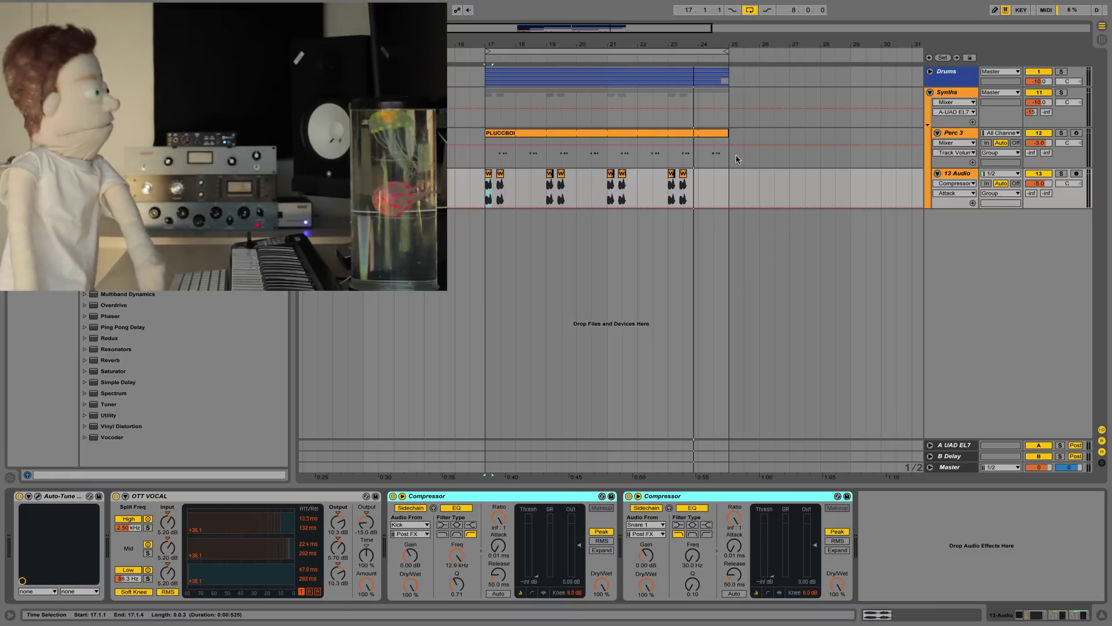
pyautogui.click(499, 163)
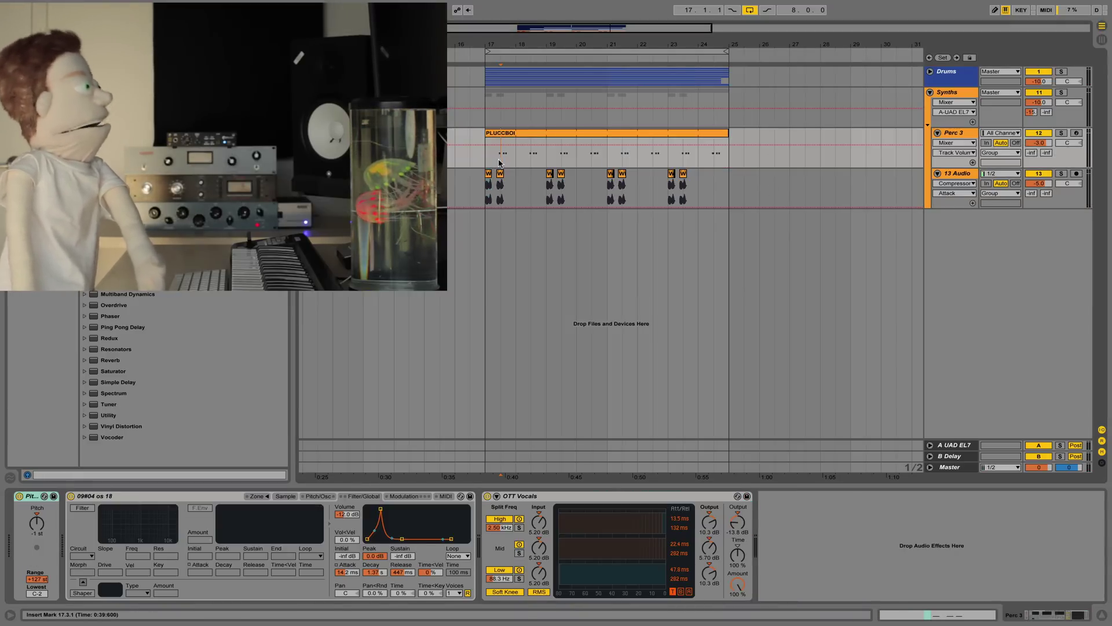
pyautogui.click(821, 576)
pyautogui.hotkey('ctrl', 'v')
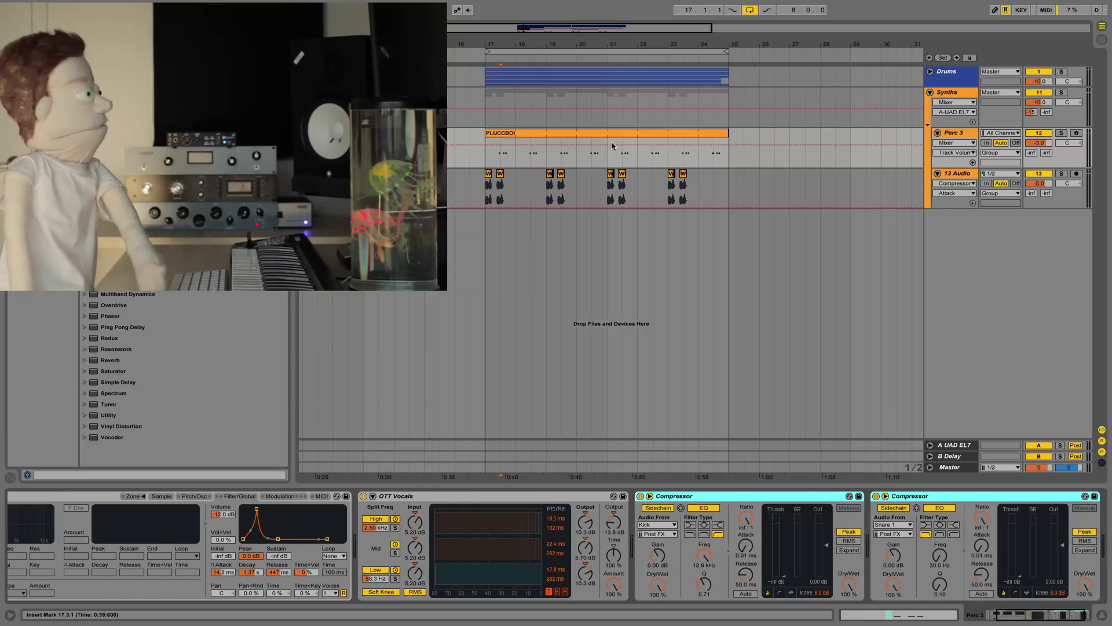
# Replay the loop to hear the kick and snare ducking on Perc 3, checking the kick Compressor's Dry/Wet
pyautogui.click(589, 138)
pyautogui.press('space')
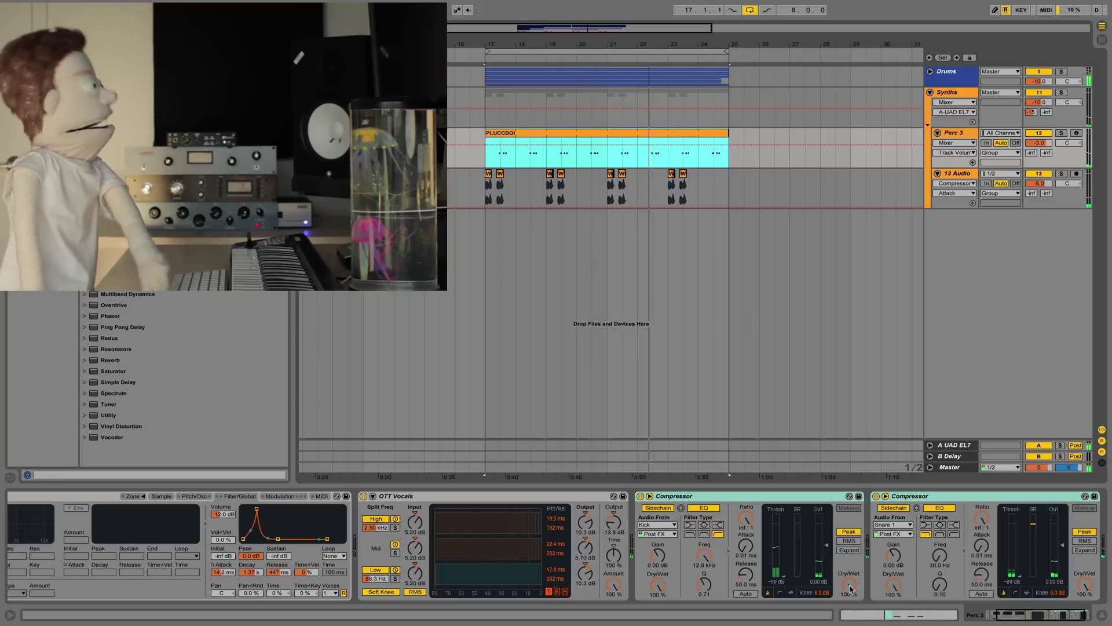
pyautogui.click(852, 588)
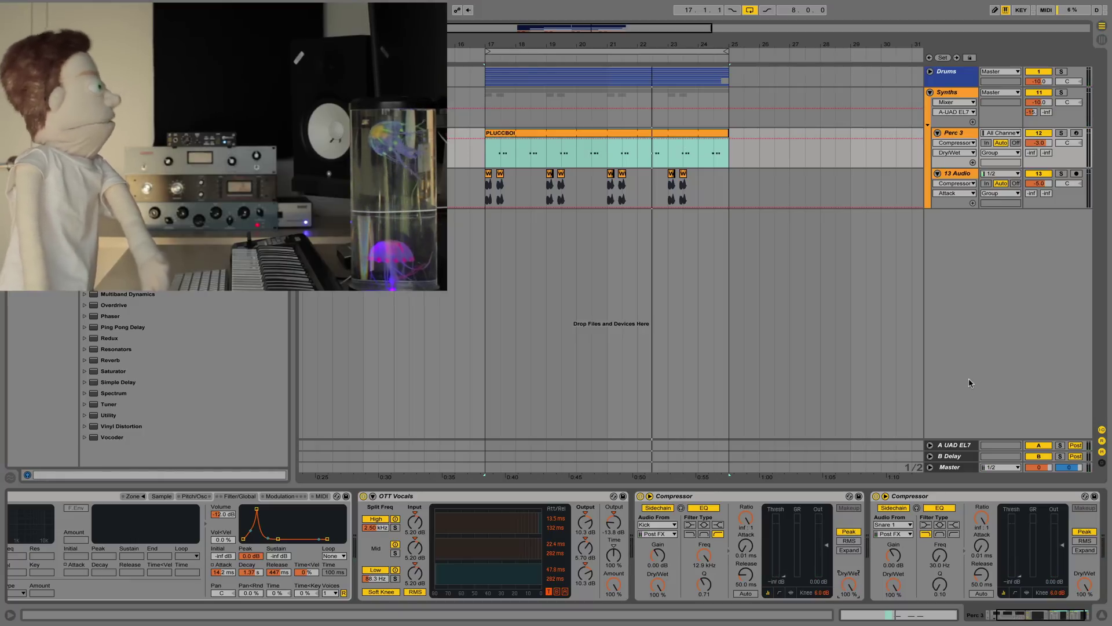
pyautogui.press('space')
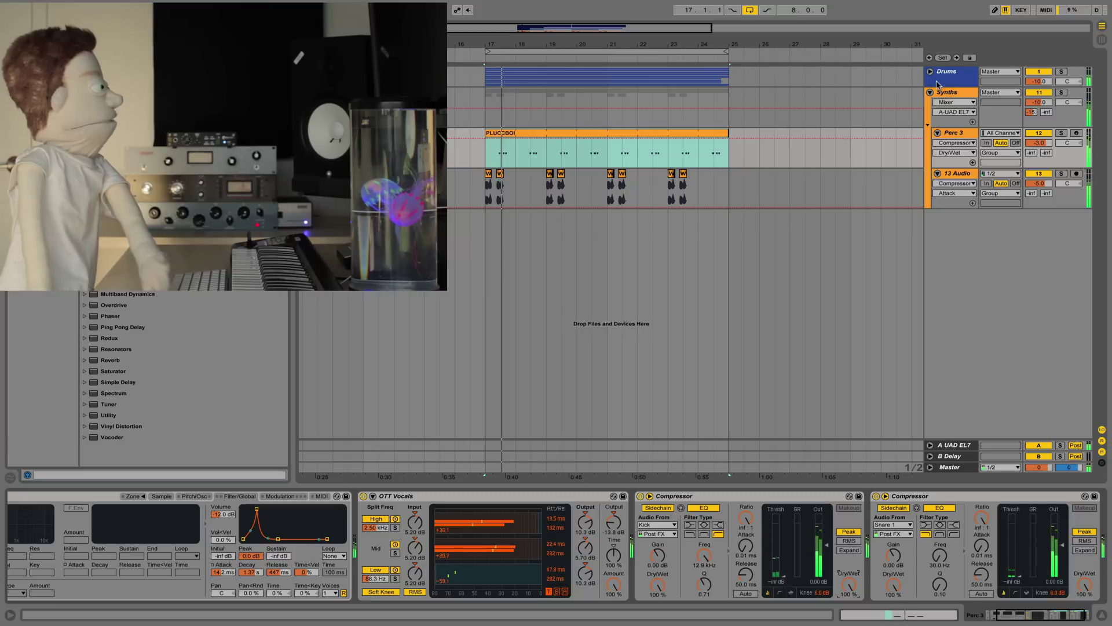
# Unfold the Drums group and paste both sidechain Compressors after Kickstart on the Hats 1 track, replaying the loop
pyautogui.click(929, 73)
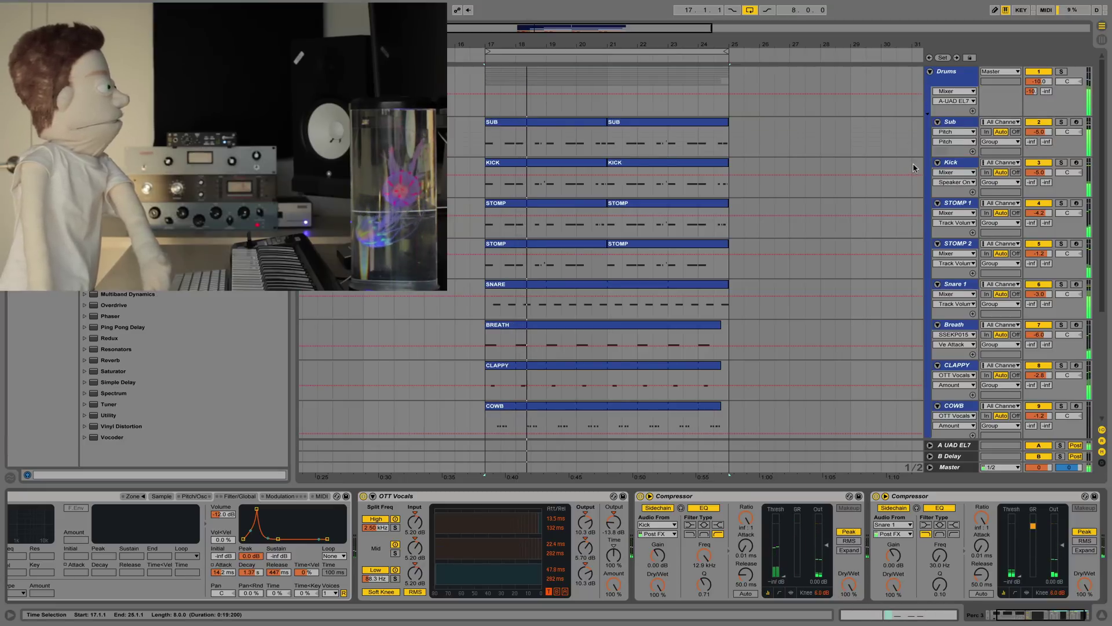
pyautogui.press('a')
pyautogui.click(962, 282)
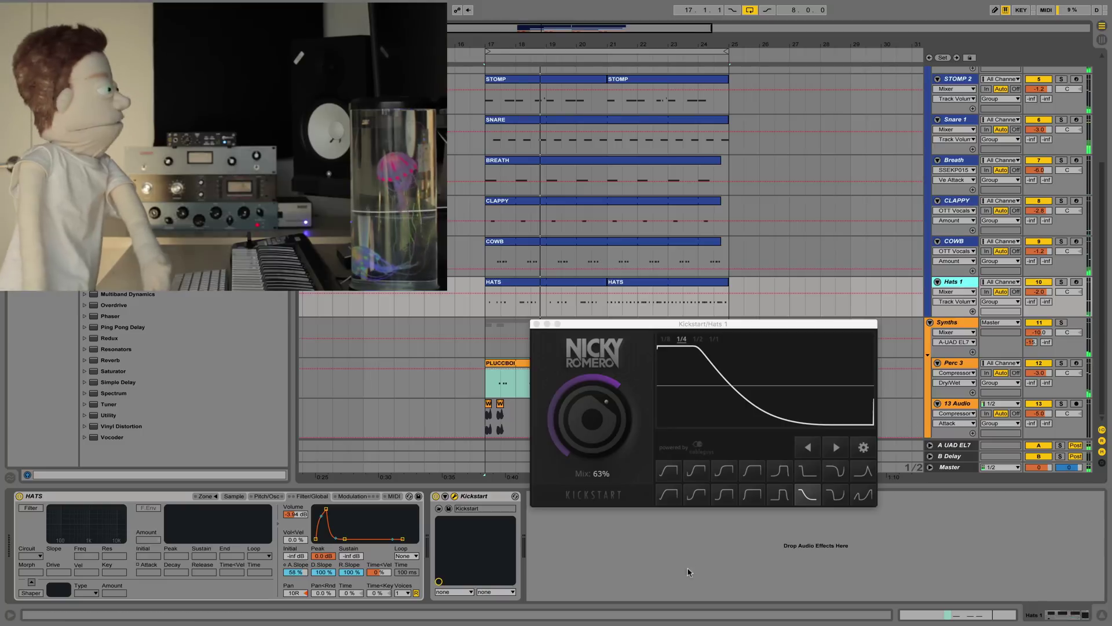
pyautogui.press('super+z')
pyautogui.click(534, 326)
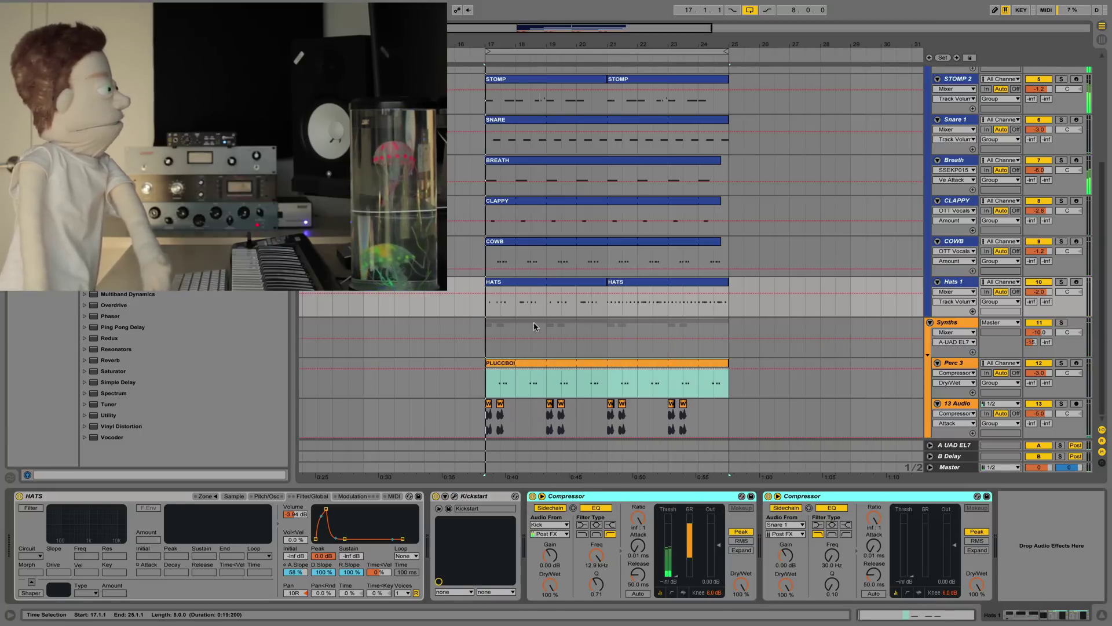
pyautogui.press('space')
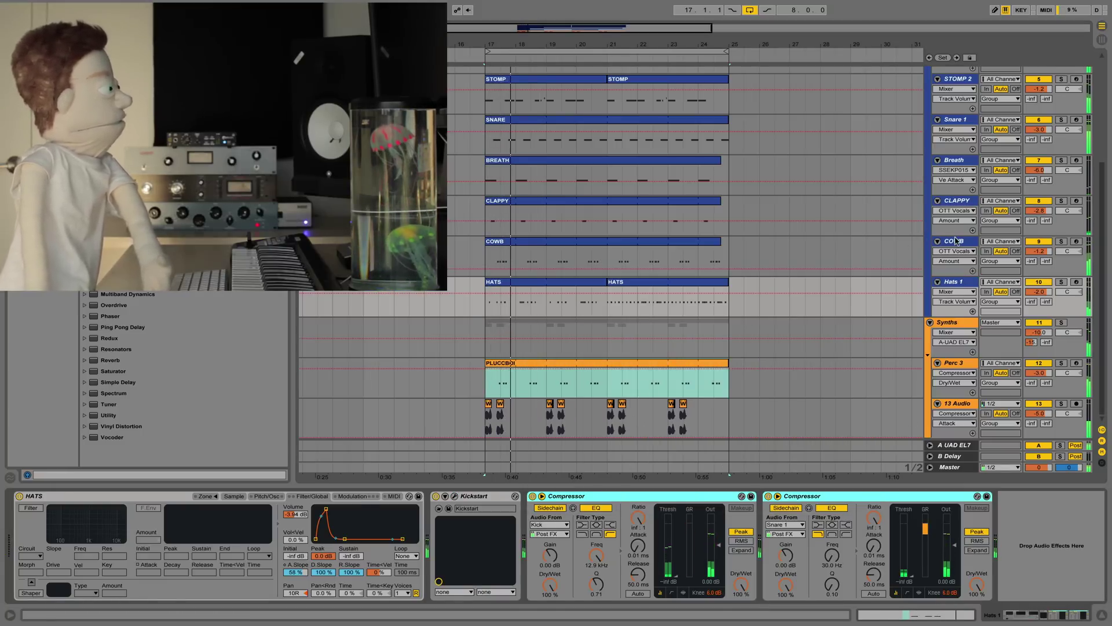
# Paste both sidechain Compressors onto the COWB track and set their Dry/Wet to 57% for the kick and 58% for the snare
pyautogui.click(953, 241)
pyautogui.click(801, 564)
pyautogui.press('super+v')
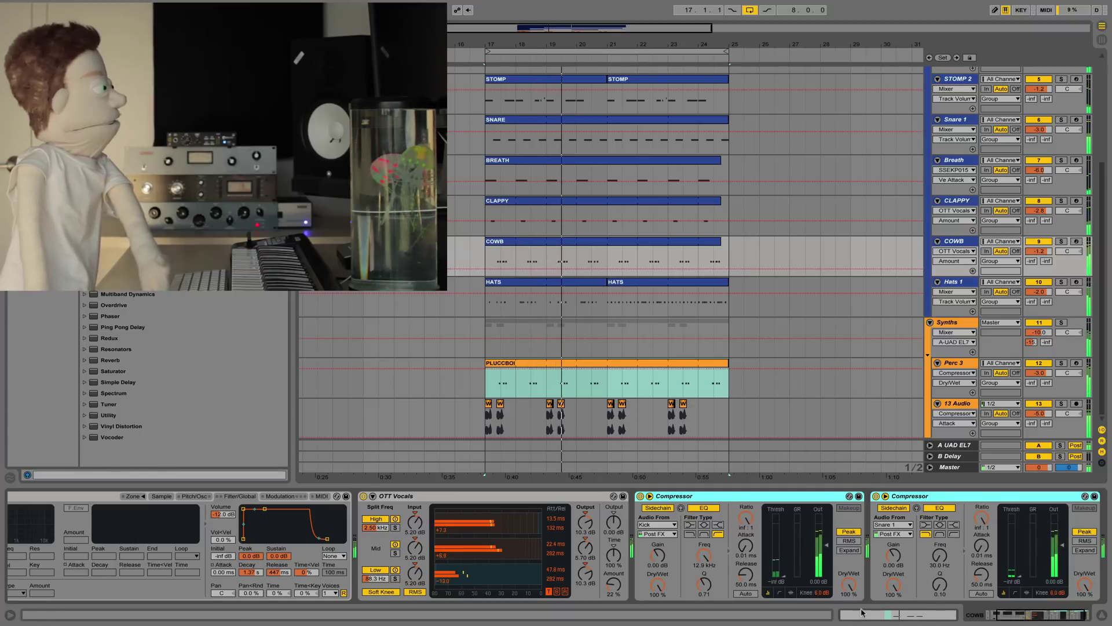
pyautogui.moveTo(849, 585); pyautogui.dragTo(849, 610)
pyautogui.moveTo(1085, 588); pyautogui.dragTo(1084, 612)
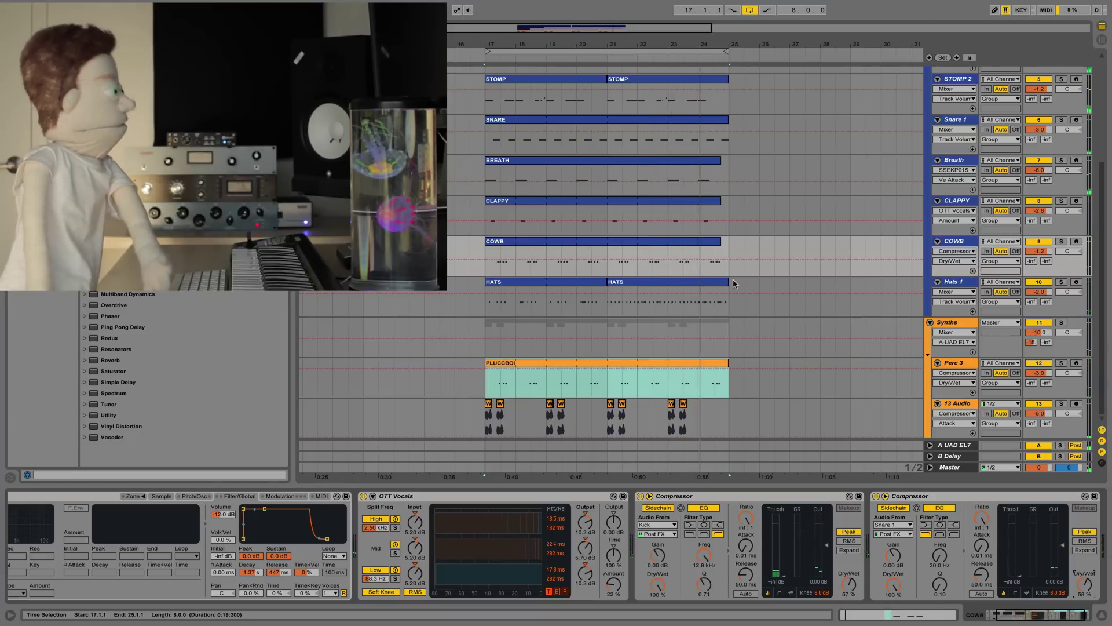
pyautogui.scroll(3, 735, 294)
pyautogui.scroll(-3, 739, 307)
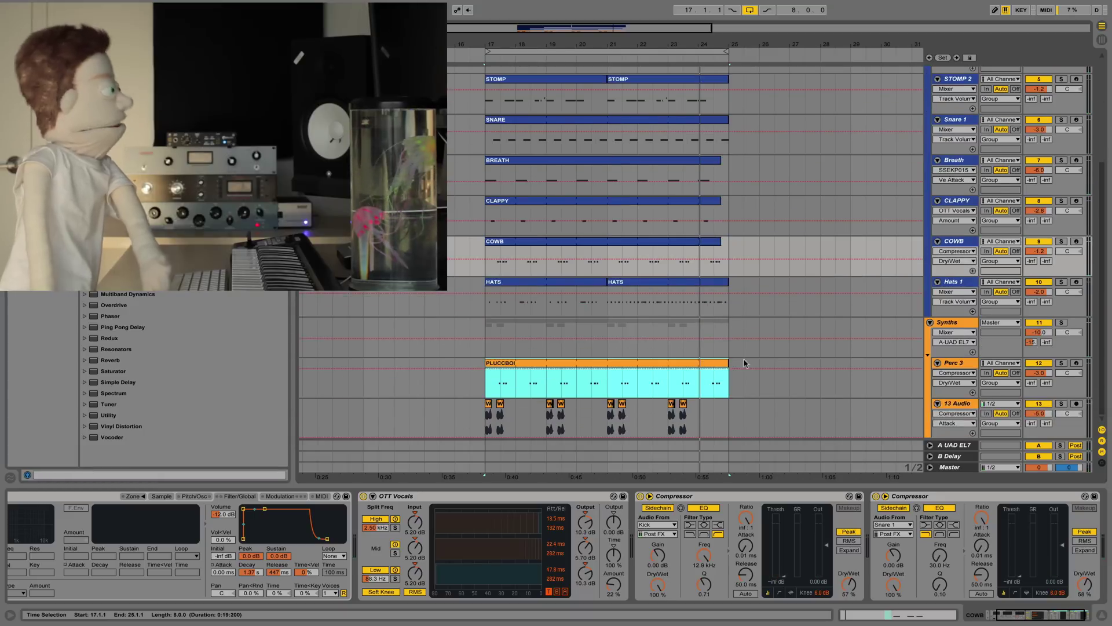